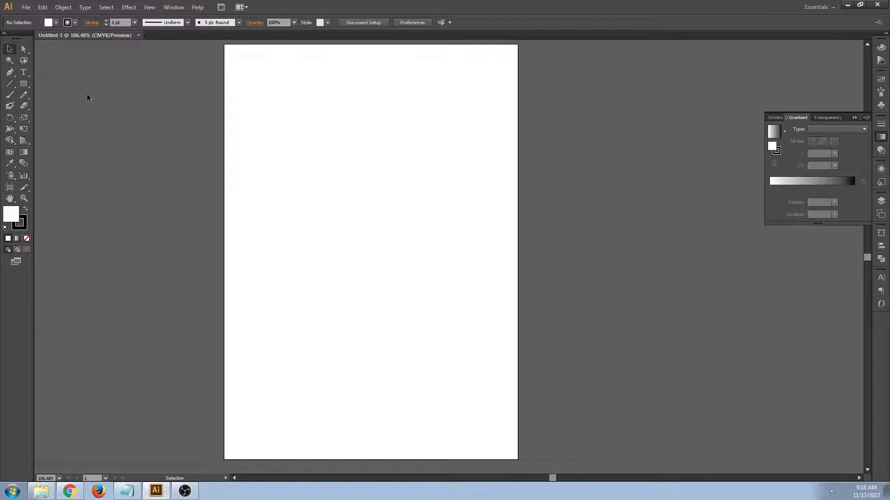
Step: Draw a wide rectangle in the upper artboard and zoom in around it
{"action": "left_click", "coordinate": [23, 83]}
{"action": "left_click_drag", "start_coordinate": [291, 99], "coordinate": [428, 170]}
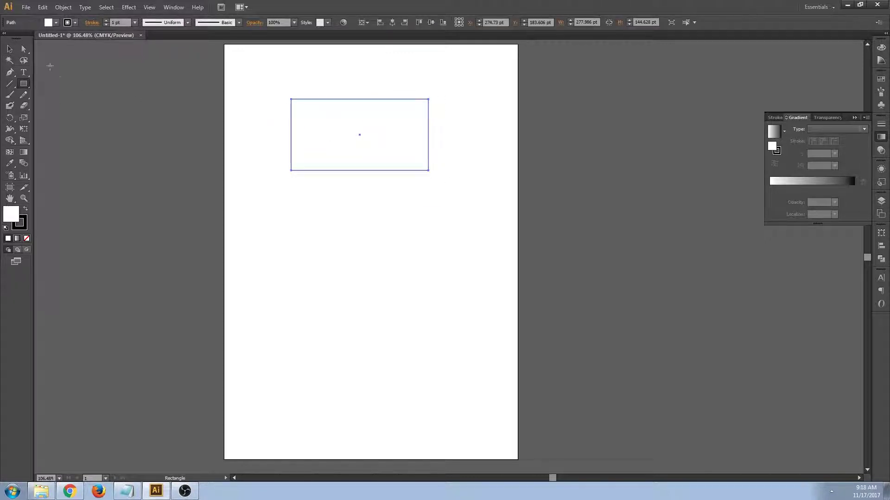
{"action": "left_click_drag", "start_coordinate": [233, 72], "coordinate": [511, 211]}
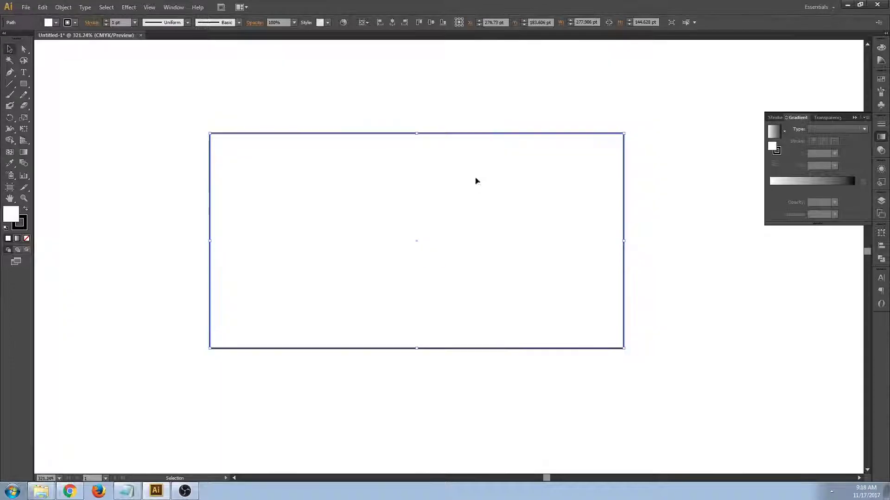
Step: Collapse and restore the Gradient panel, then select the Gradient tool
{"action": "left_click", "coordinate": [855, 118]}
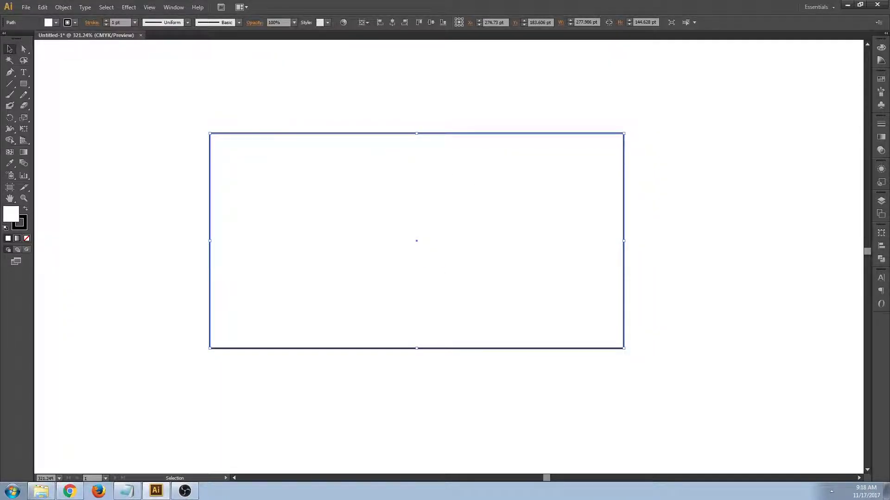
{"action": "left_click", "coordinate": [881, 137]}
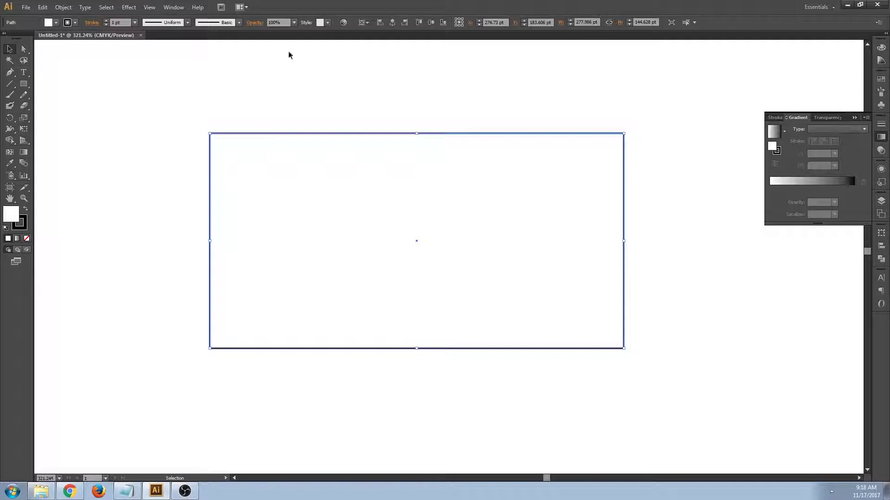
{"action": "left_click", "coordinate": [174, 7]}
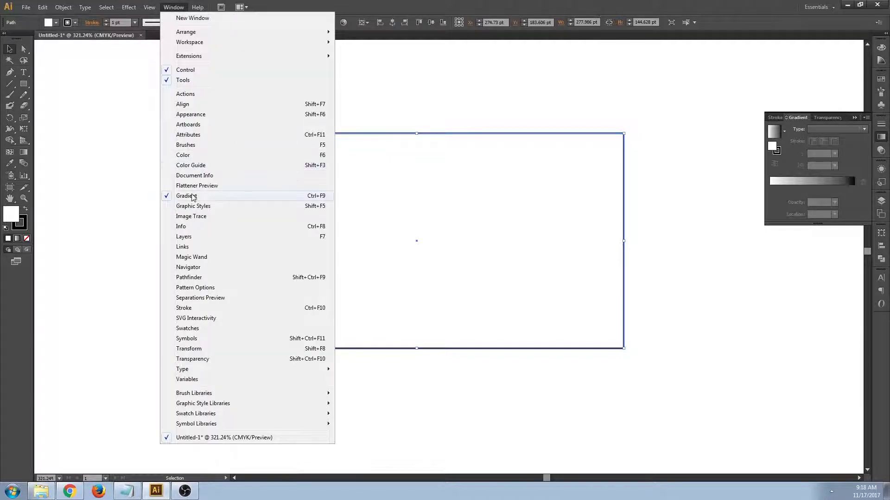
{"action": "left_click", "coordinate": [323, 197]}
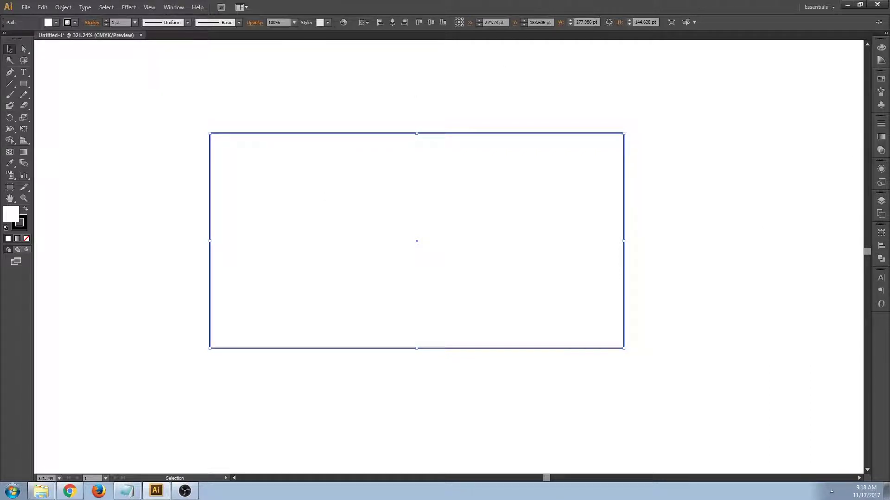
{"action": "left_click", "coordinate": [881, 137]}
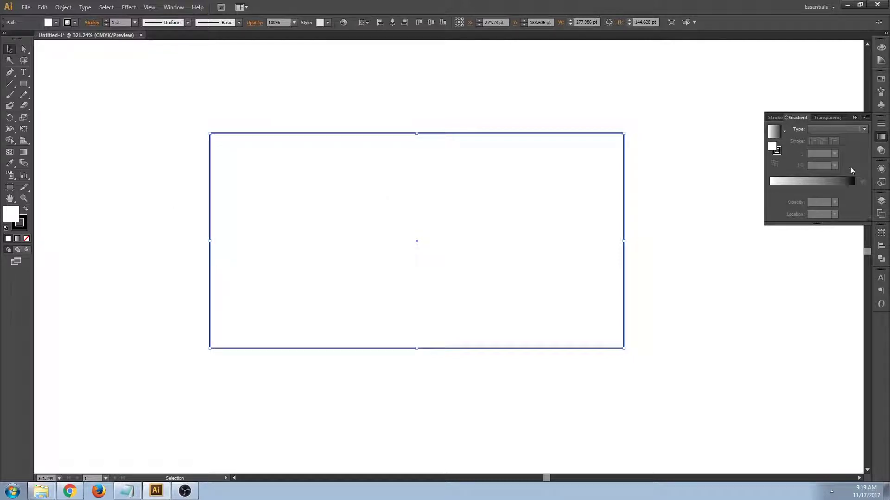
{"action": "left_click", "coordinate": [23, 152]}
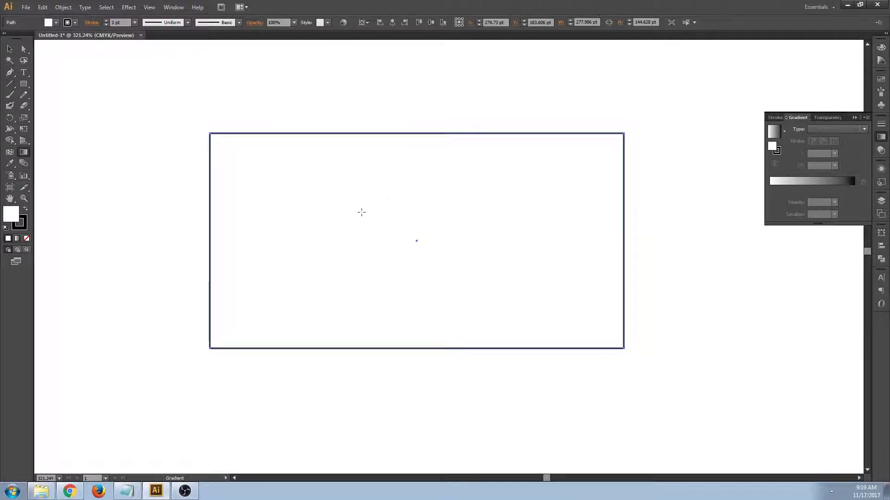
Step: Apply a gradient to the rectangle with a green left stop and an orange-red right stop
{"action": "left_click", "coordinate": [392, 184]}
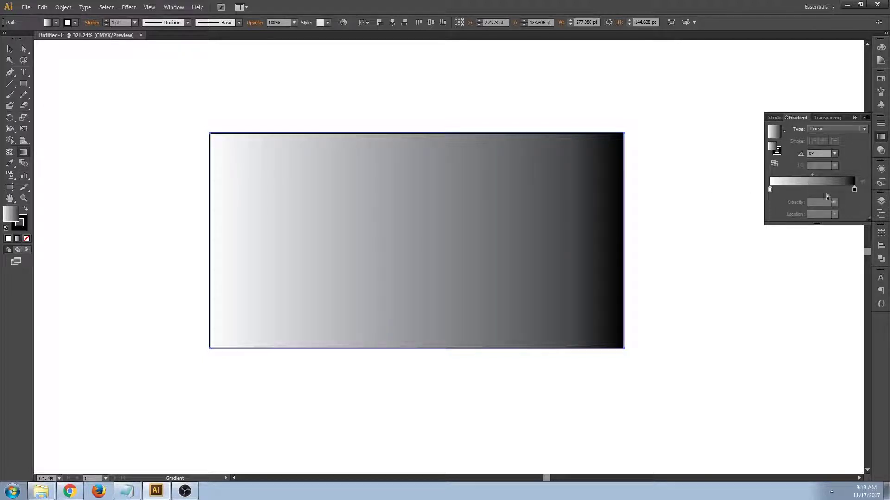
{"action": "left_click", "coordinate": [854, 189]}
{"action": "left_click", "coordinate": [770, 190]}
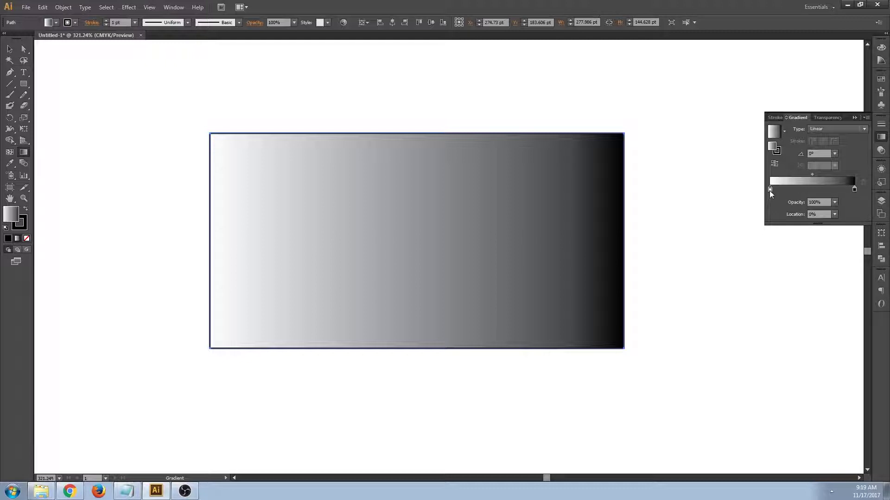
{"action": "double_click", "coordinate": [854, 189]}
{"action": "left_click", "coordinate": [809, 218]}
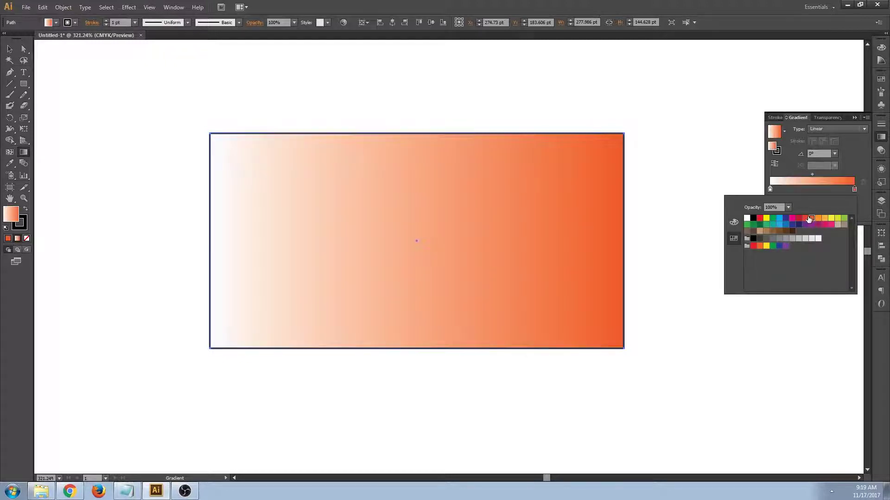
{"action": "double_click", "coordinate": [770, 189]}
{"action": "left_click", "coordinate": [766, 224]}
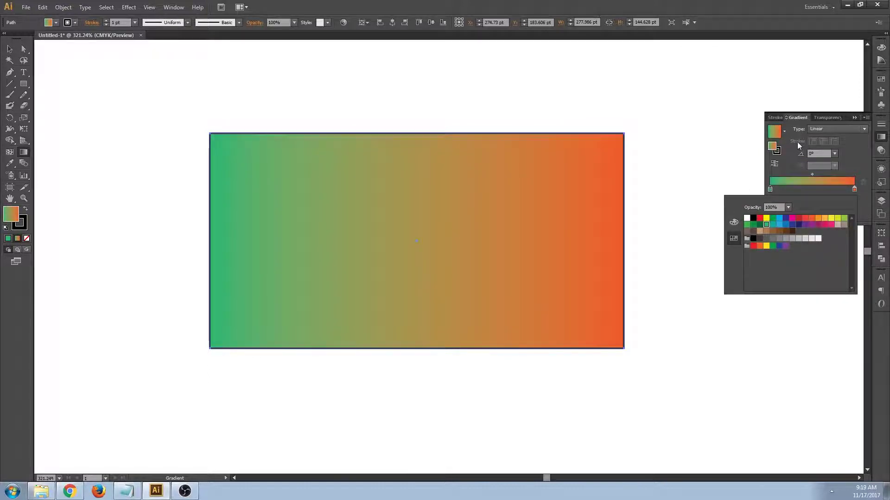
{"action": "left_click", "coordinate": [788, 162]}
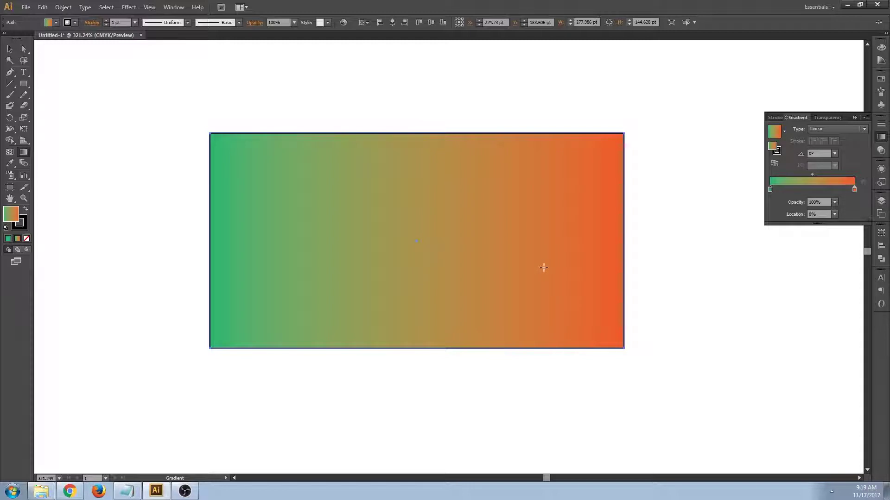
{"action": "left_click", "coordinate": [836, 129]}
Step: Set the gradient type to Radial and drag its green centre toward the upper-left corner
{"action": "left_click", "coordinate": [825, 152]}
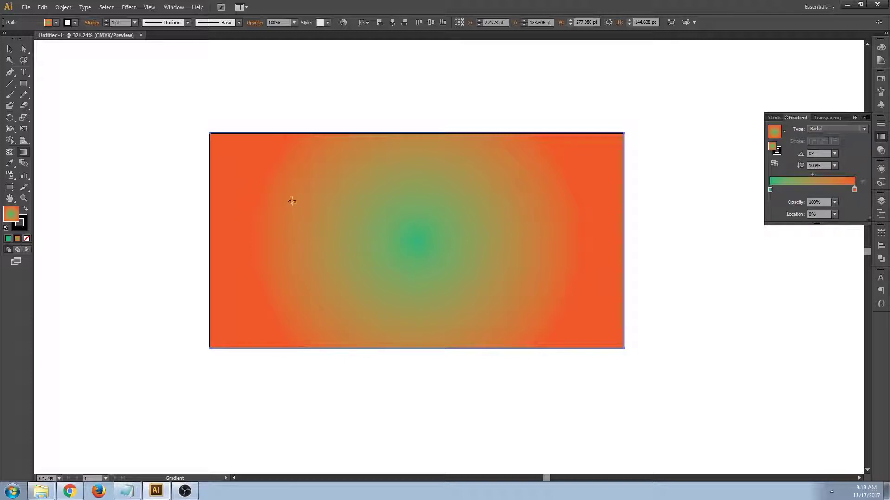
{"action": "left_click_drag", "start_coordinate": [242, 170], "coordinate": [542, 303]}
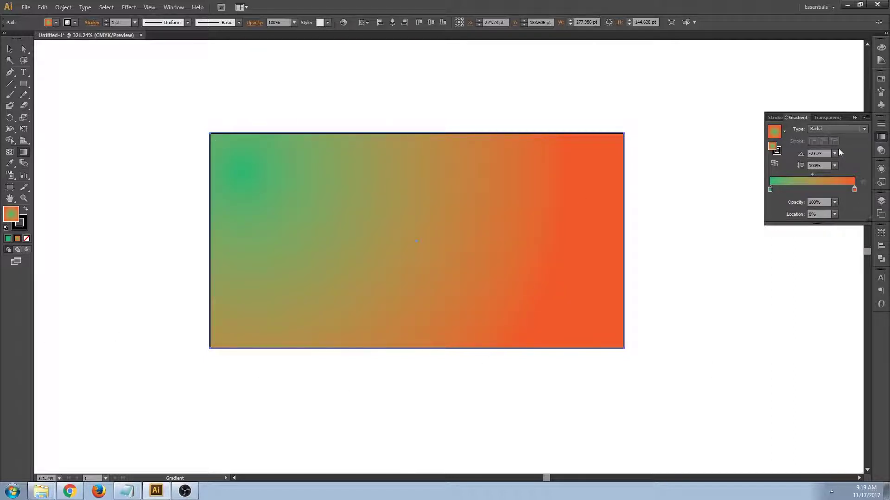
{"action": "key", "text": "v"}
{"action": "left_click", "coordinate": [27, 87]}
{"action": "left_click_drag", "start_coordinate": [27, 86], "coordinate": [60, 93]}
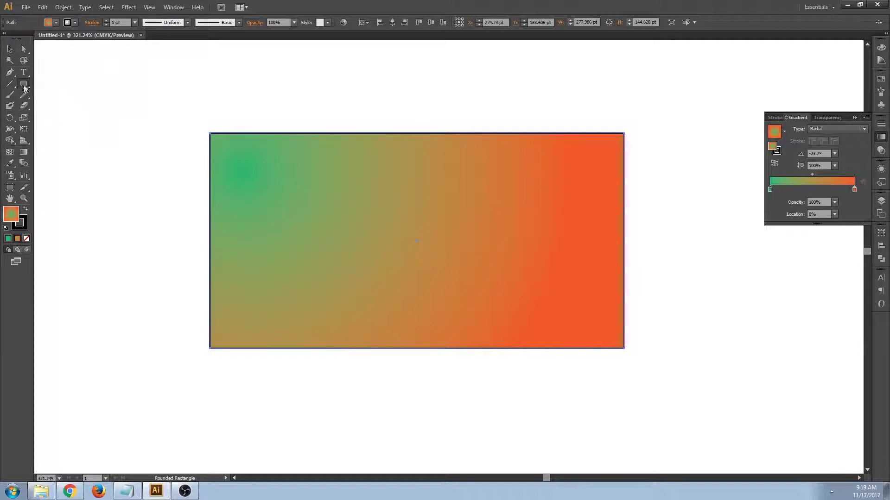
Step: Draw a circle with the Ellipse tool and move it below-left of the rectangle
{"action": "left_click_drag", "start_coordinate": [24, 84], "coordinate": [69, 105]}
{"action": "left_click_drag", "start_coordinate": [113, 200], "coordinate": [303, 390]}
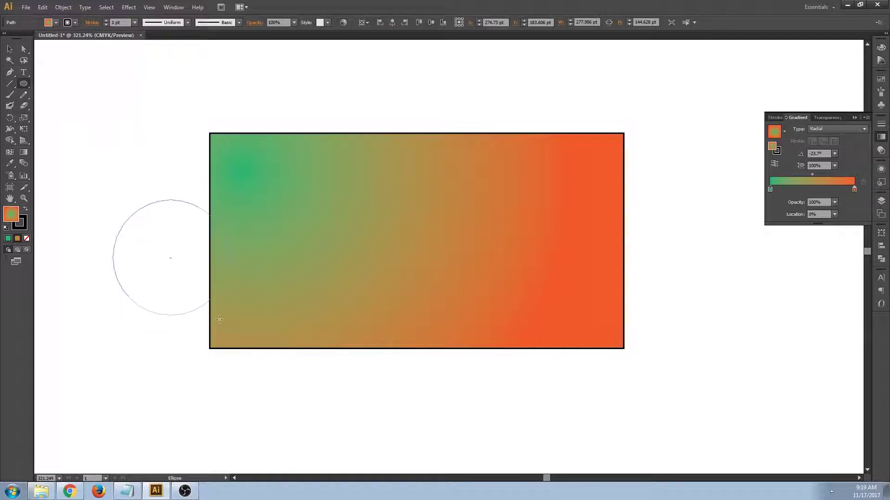
{"action": "left_click", "coordinate": [10, 49]}
{"action": "left_click_drag", "start_coordinate": [166, 352], "coordinate": [394, 263]}
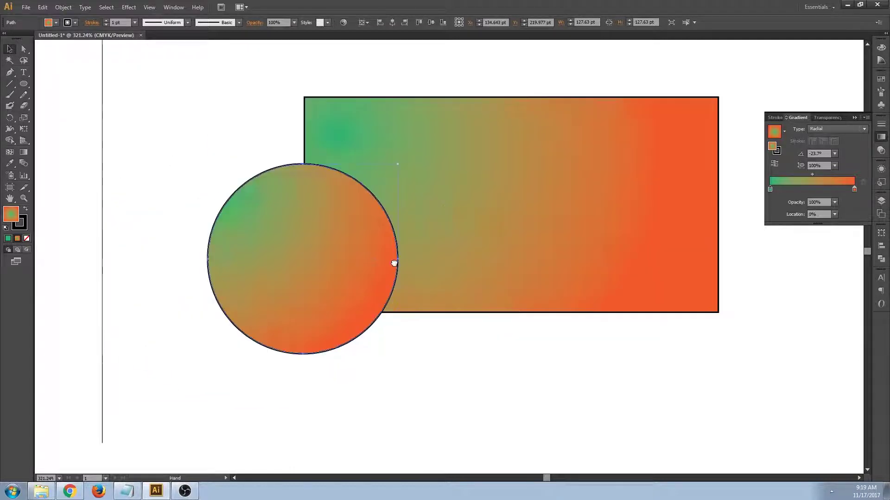
{"action": "left_click_drag", "start_coordinate": [441, 203], "coordinate": [338, 332]}
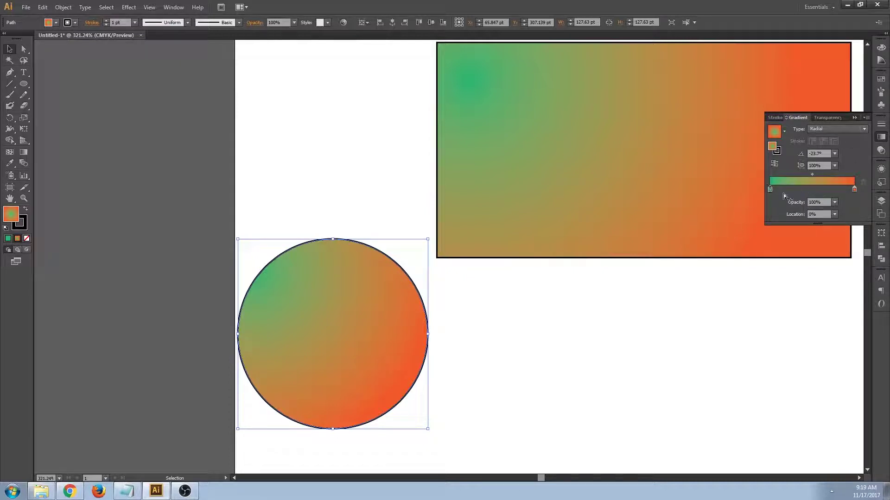
Step: Add a blue middle gradient stop and centre the circle's radial gradient from its middle outward
{"action": "left_click", "coordinate": [813, 187]}
{"action": "double_click", "coordinate": [812, 188]}
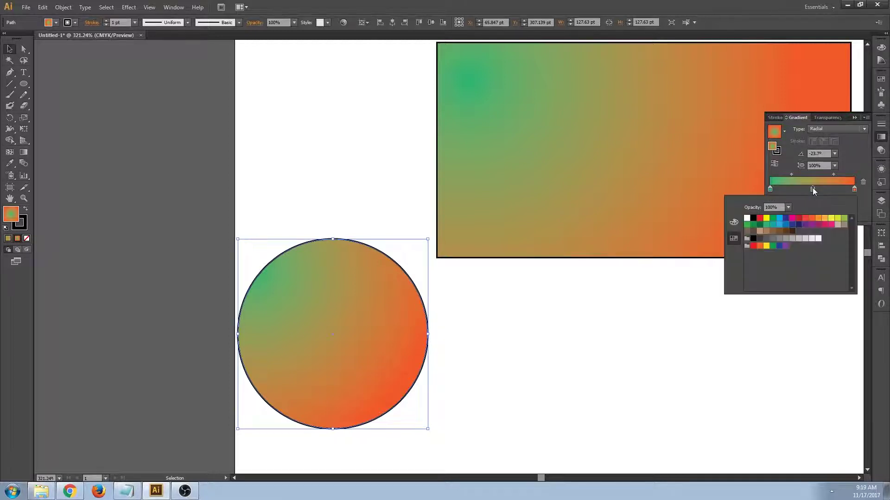
{"action": "left_click", "coordinate": [779, 224]}
{"action": "left_click", "coordinate": [418, 263]}
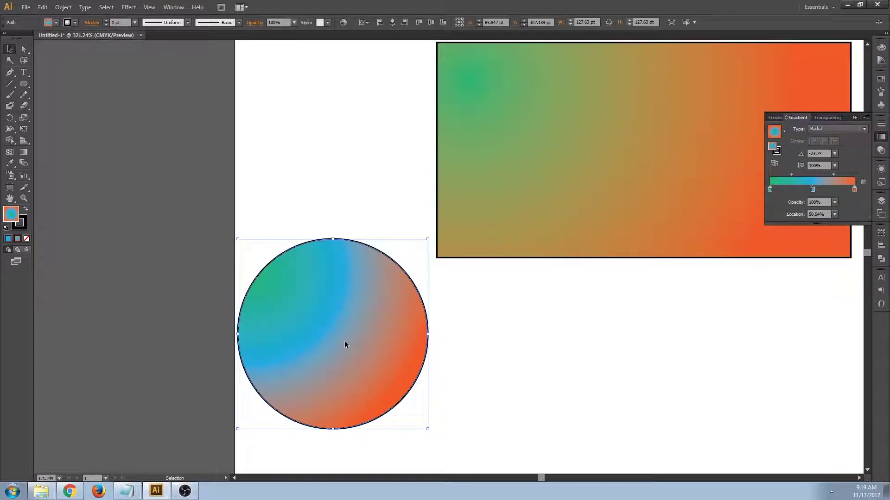
{"action": "key", "text": "g"}
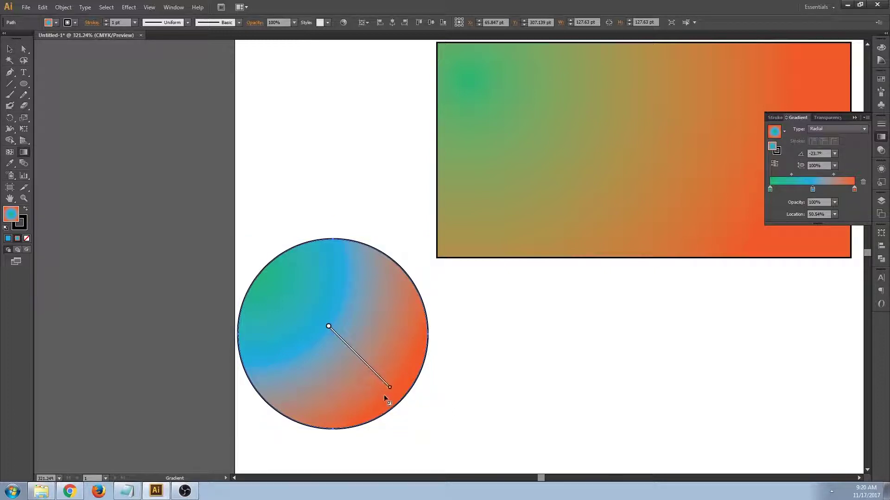
{"action": "left_click_drag", "start_coordinate": [392, 406], "coordinate": [388, 394]}
{"action": "left_click_drag", "start_coordinate": [330, 333], "coordinate": [398, 399]}
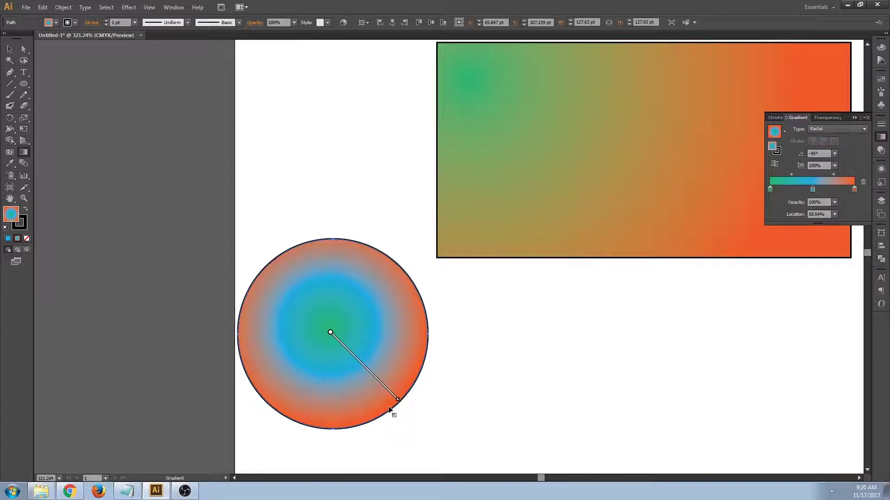
{"action": "left_click", "coordinate": [9, 49]}
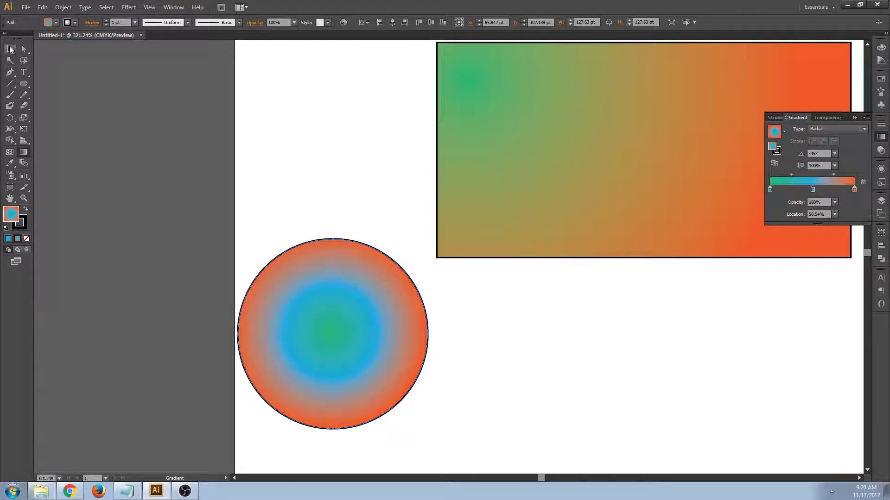
{"action": "left_click", "coordinate": [390, 150]}
Step: Draw a hexagon with the Polygon tool and move it below the rectangle
{"action": "scroll", "coordinate": [404, 191], "scroll_direction": "down", "scroll_amount": 2}
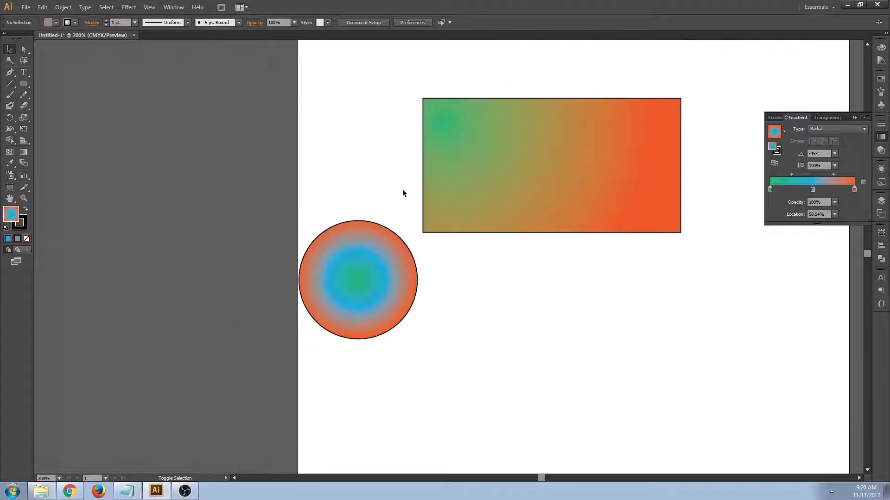
{"action": "scroll", "coordinate": [402, 193], "scroll_direction": "right", "scroll_amount": 5}
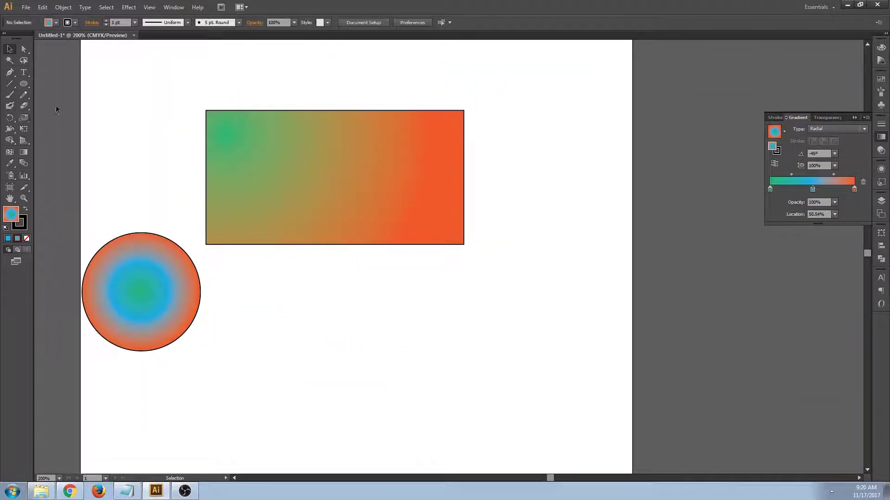
{"action": "left_click", "coordinate": [125, 257]}
{"action": "left_click", "coordinate": [24, 83]}
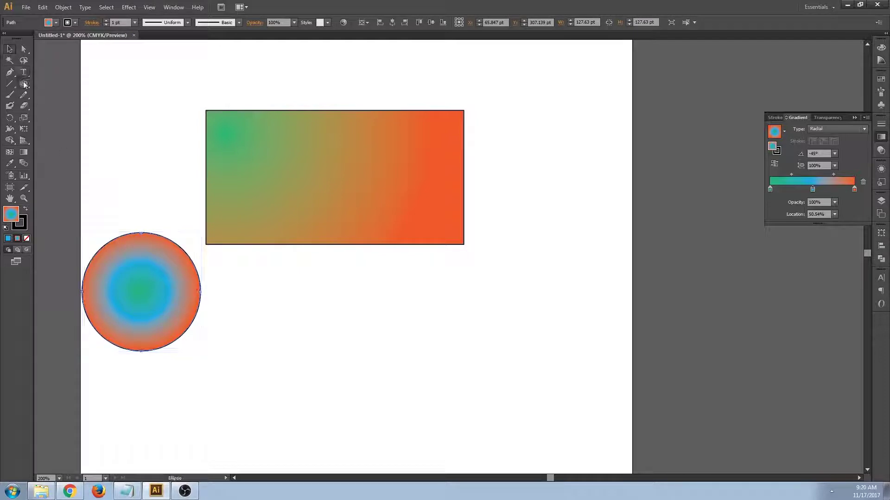
{"action": "left_click", "coordinate": [24, 83]}
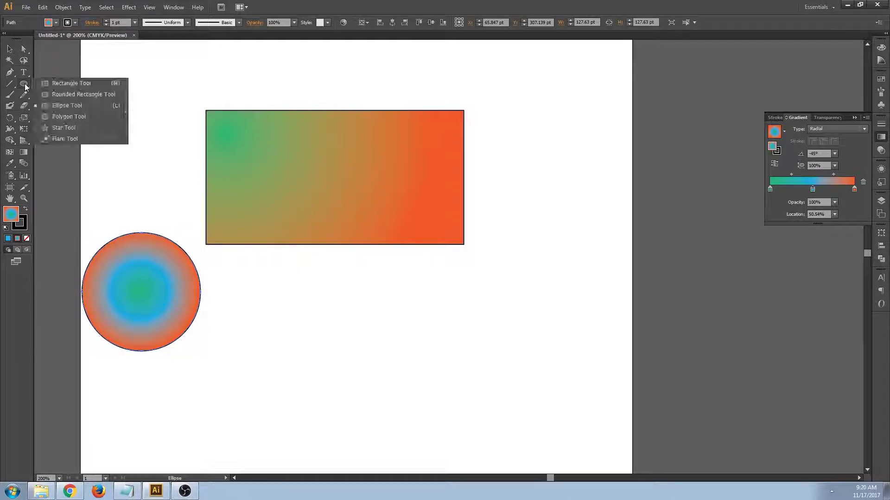
{"action": "left_click", "coordinate": [54, 117]}
{"action": "left_click_drag", "start_coordinate": [459, 306], "coordinate": [512, 345]}
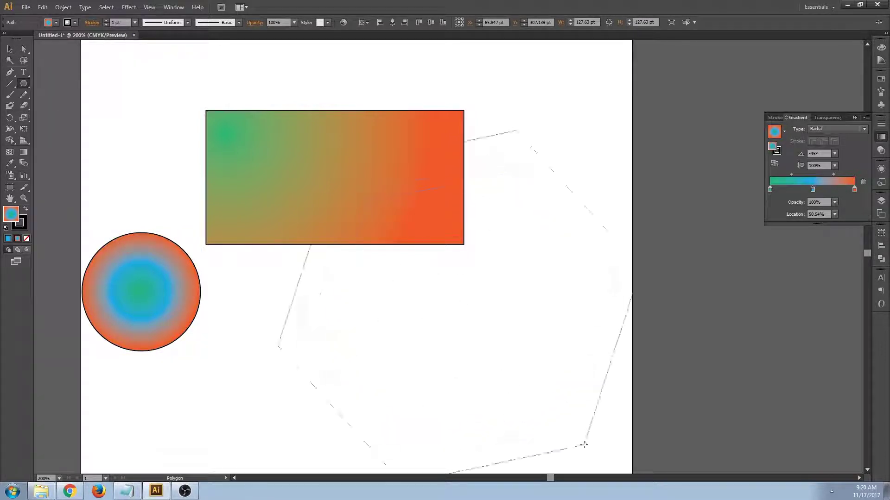
{"action": "key", "text": "v"}
{"action": "left_click_drag", "start_coordinate": [480, 290], "coordinate": [485, 334]}
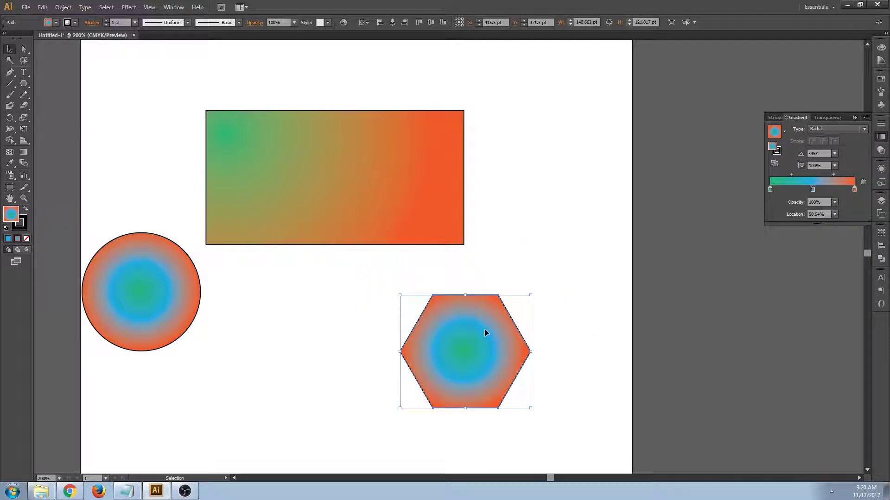
Step: Set the hexagon's middle gradient stop to pale pink E5AEAE
{"action": "double_click", "coordinate": [14, 216]}
{"action": "left_click", "coordinate": [342, 193]}
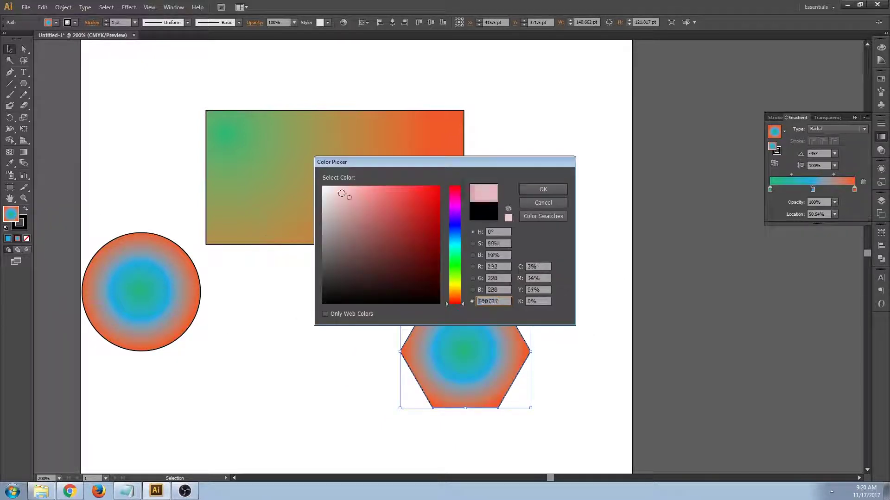
{"action": "left_click", "coordinate": [543, 189]}
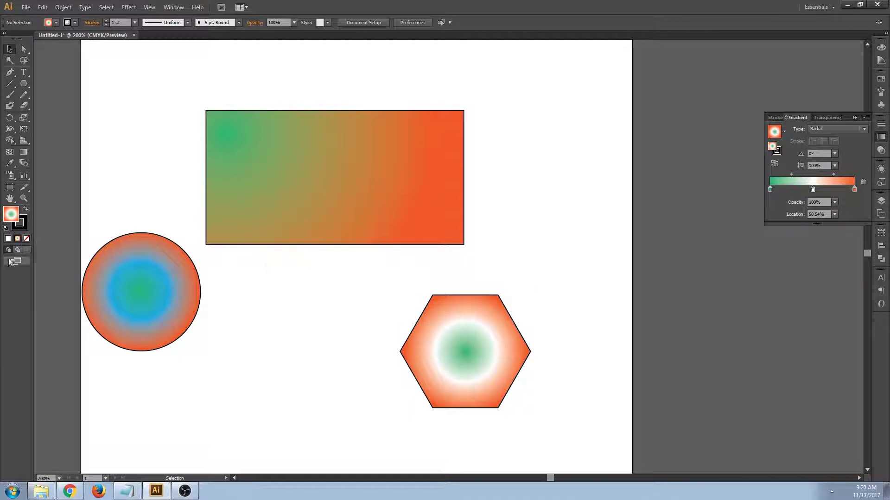
{"action": "double_click", "coordinate": [11, 214]}
{"action": "left_click", "coordinate": [350, 198]}
{"action": "left_click", "coordinate": [538, 189]}
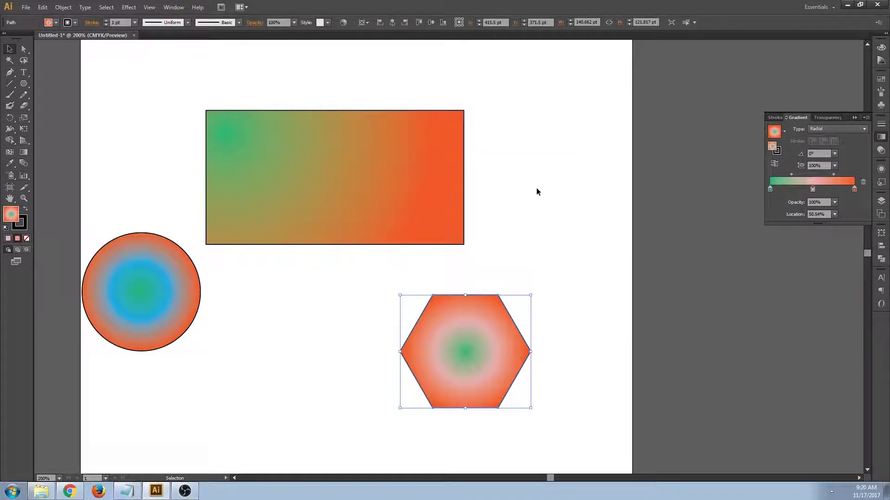
{"action": "left_click", "coordinate": [541, 189]}
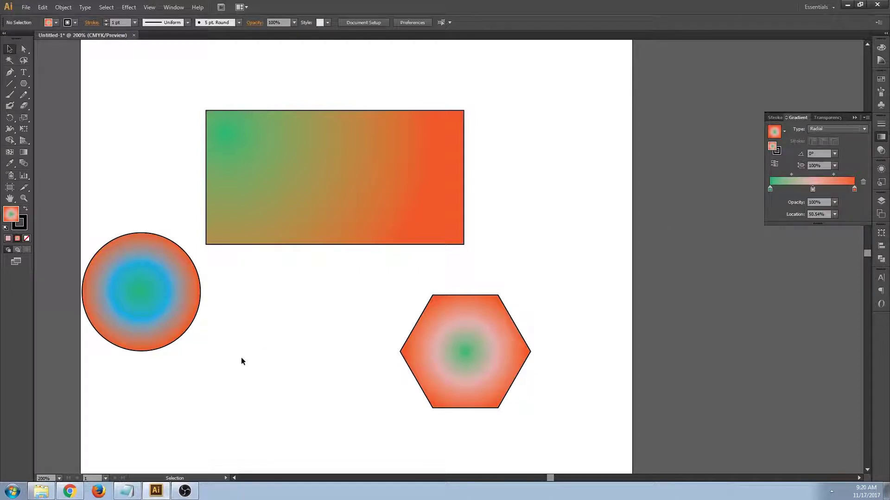
Step: Sample the blank artboard colour with the Eyedropper, then reselect the hexagon
{"action": "left_click", "coordinate": [11, 164]}
{"action": "left_click", "coordinate": [296, 337]}
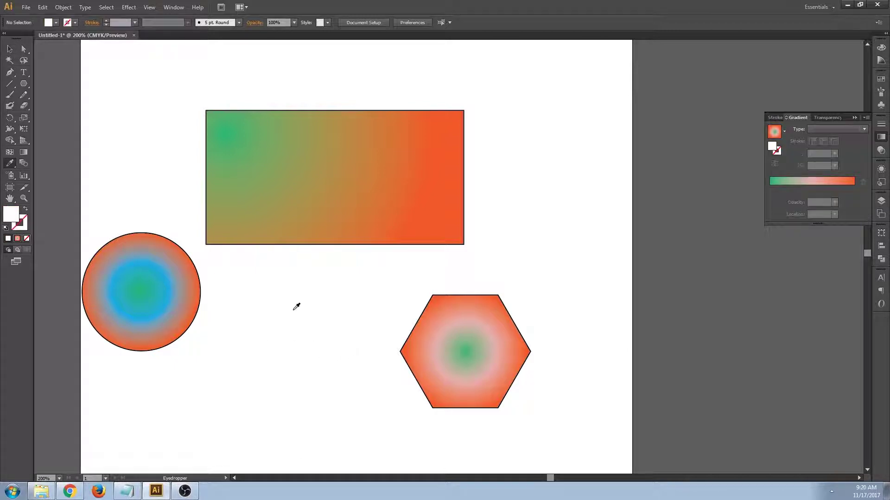
{"action": "key", "text": "v"}
{"action": "left_click", "coordinate": [459, 339]}
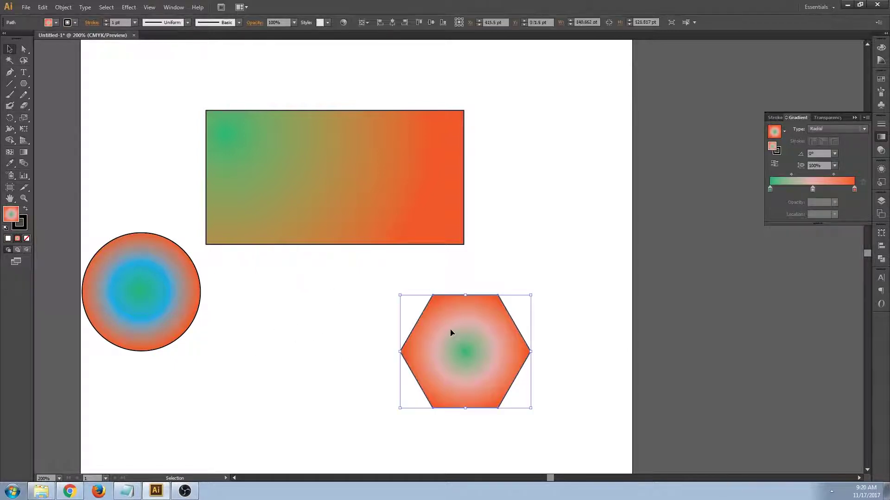
{"action": "key", "text": "i"}
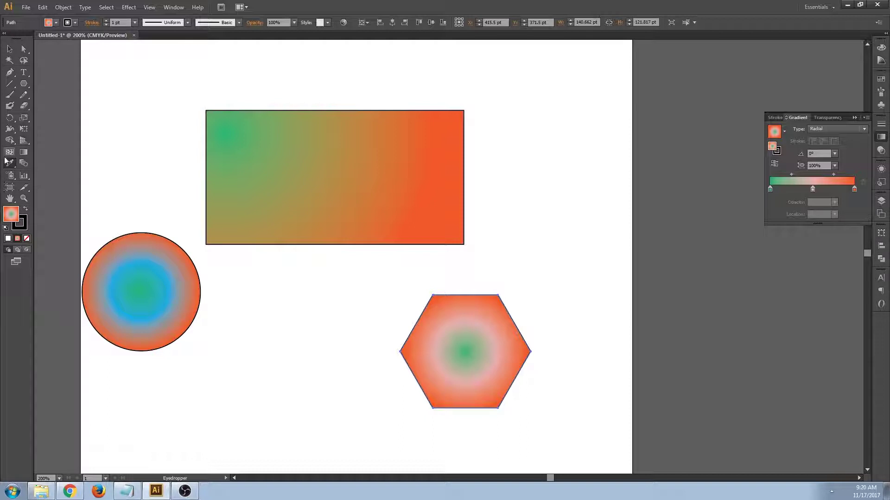
Step: Reset the hexagon's fill to plain white and give it a red outline
{"action": "left_click", "coordinate": [6, 164]}
{"action": "left_click", "coordinate": [309, 318]}
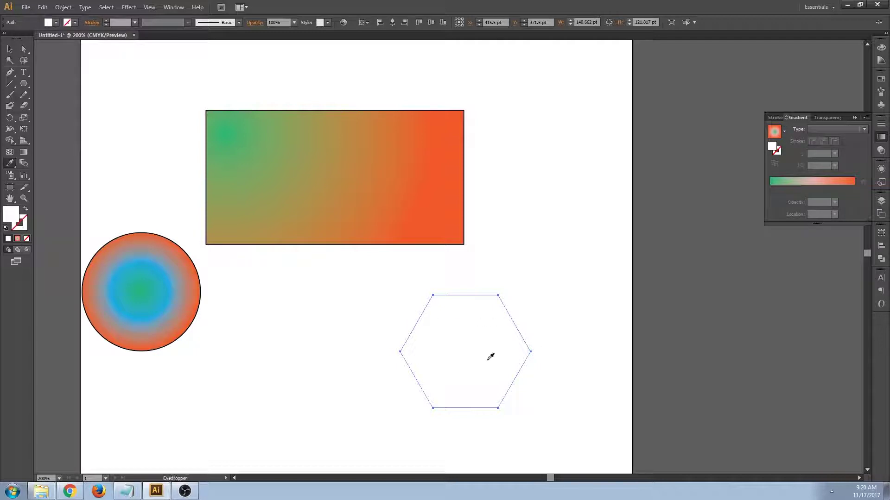
{"action": "left_click", "coordinate": [10, 48]}
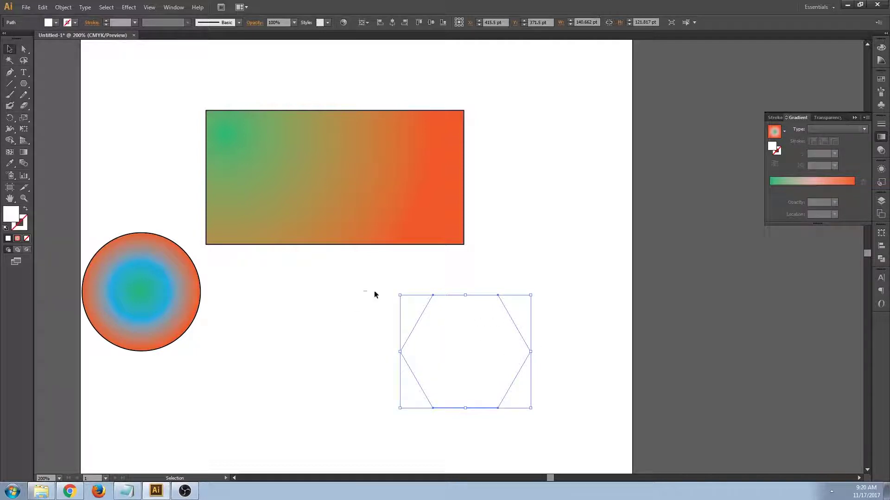
{"action": "double_click", "coordinate": [20, 223]}
{"action": "left_click", "coordinate": [404, 209]}
{"action": "left_click", "coordinate": [520, 189]}
{"action": "left_click", "coordinate": [312, 334]}
Step: Reselect the hexagon and eyedrop the circle's radial gradient onto it
{"action": "left_click_drag", "start_coordinate": [385, 316], "coordinate": [464, 358]}
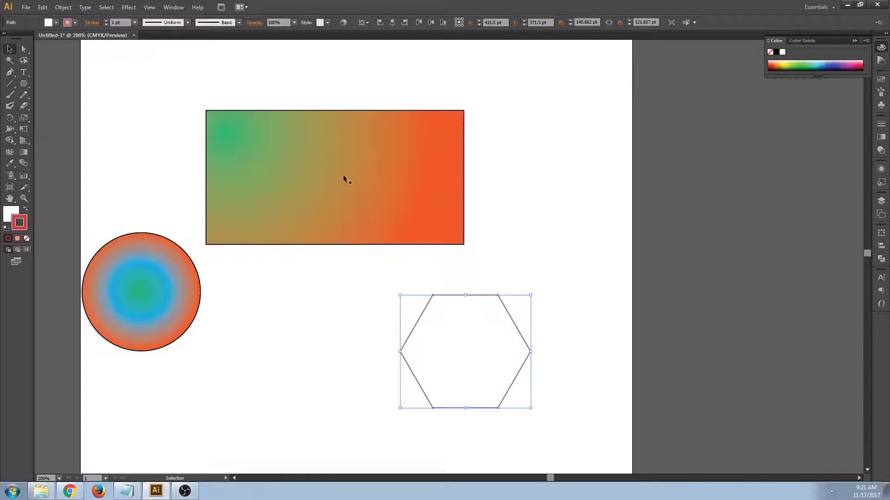
{"action": "key", "text": "i"}
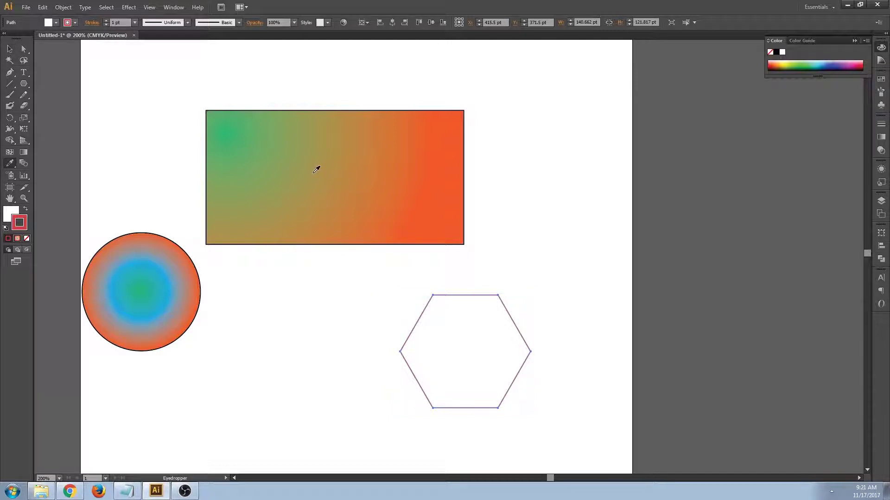
{"action": "left_click", "coordinate": [297, 156]}
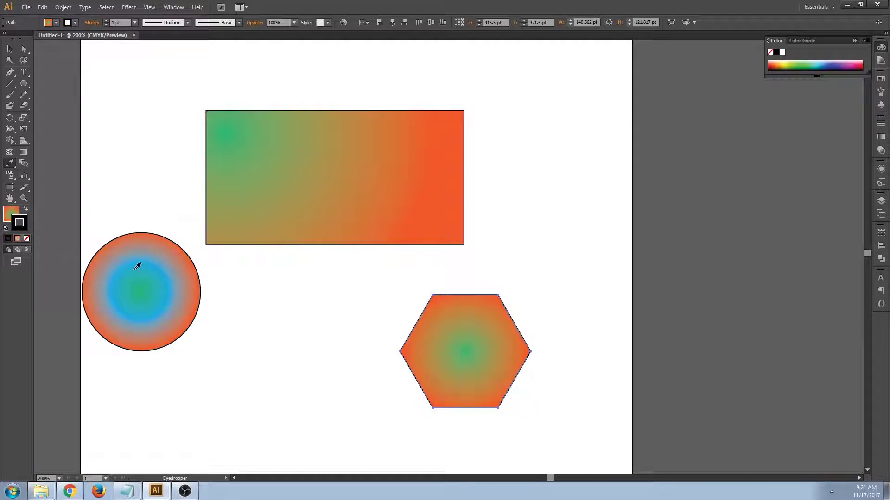
{"action": "left_click", "coordinate": [140, 266]}
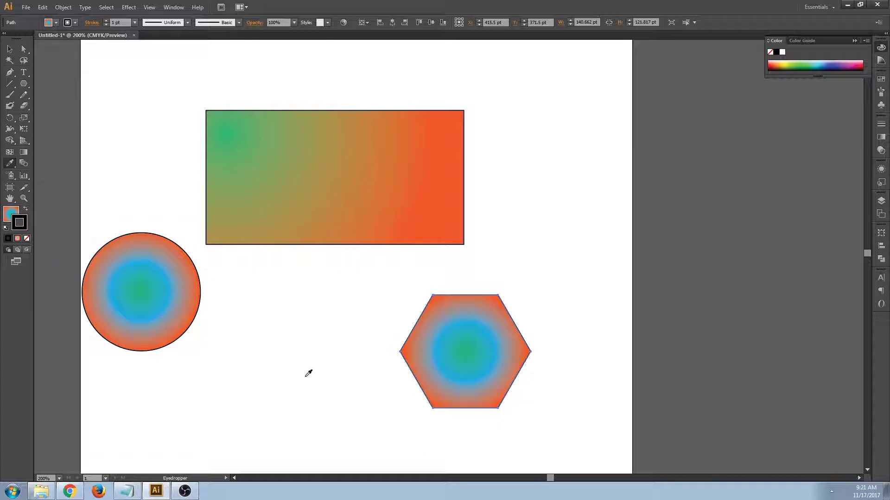
{"action": "left_click", "coordinate": [10, 49]}
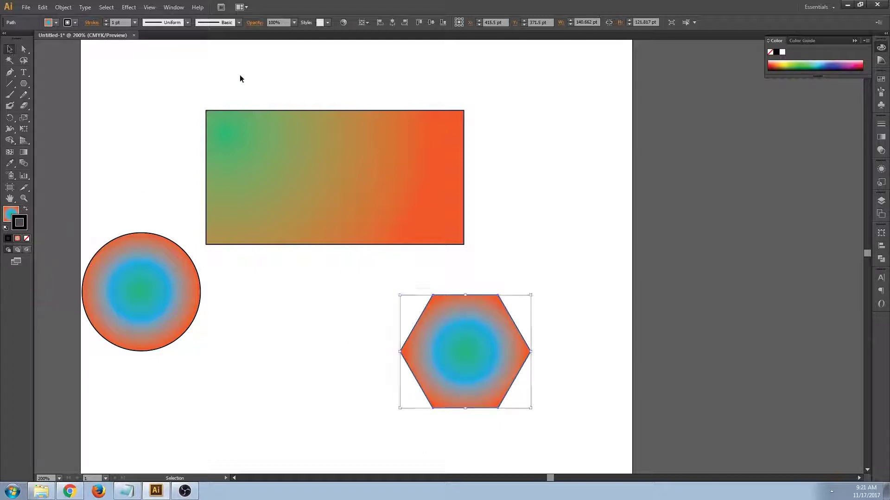
{"action": "left_click", "coordinate": [243, 85]}
Step: Select all three shapes and move them toward the lower right
{"action": "scroll", "coordinate": [412, 199], "scroll_direction": "down", "scroll_amount": 1}
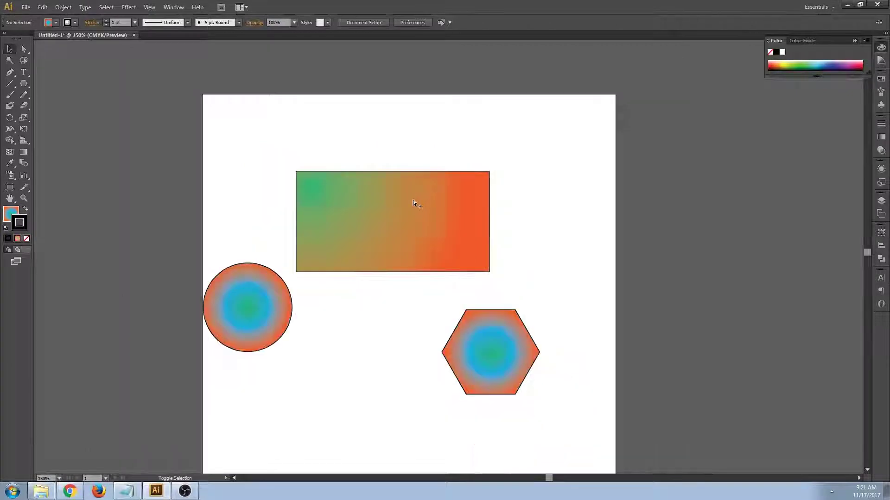
{"action": "left_click_drag", "start_coordinate": [204, 123], "coordinate": [563, 352]}
{"action": "left_click_drag", "start_coordinate": [393, 218], "coordinate": [556, 318]}
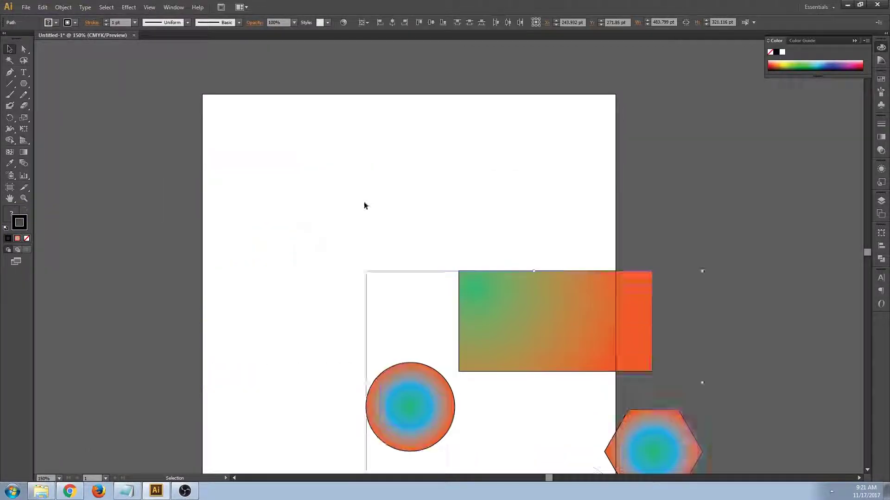
{"action": "left_click", "coordinate": [363, 202]}
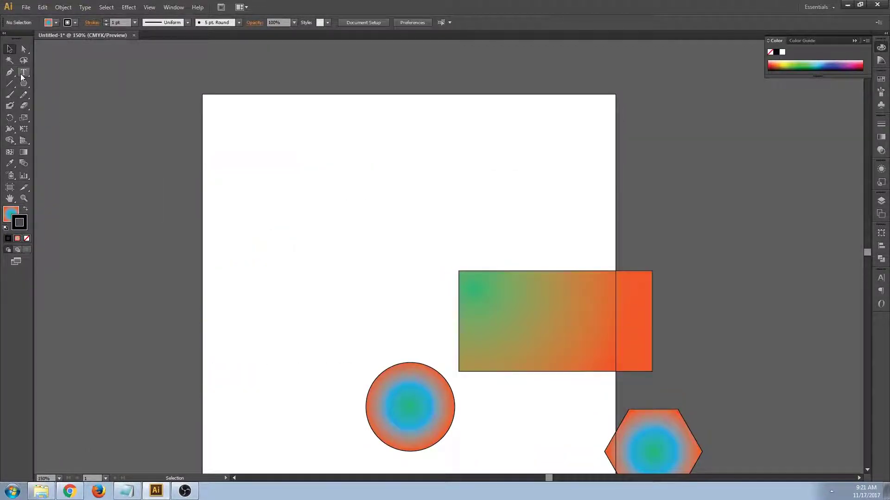
Step: Type the word 'Bharat' near the artboard's top left and make it Bold
{"action": "left_click", "coordinate": [23, 76]}
{"action": "left_click", "coordinate": [281, 153]}
{"action": "type", "text": "Bhara"}
{"action": "left_click_drag", "start_coordinate": [281, 154], "coordinate": [328, 153]}
{"action": "left_click", "coordinate": [10, 50]}
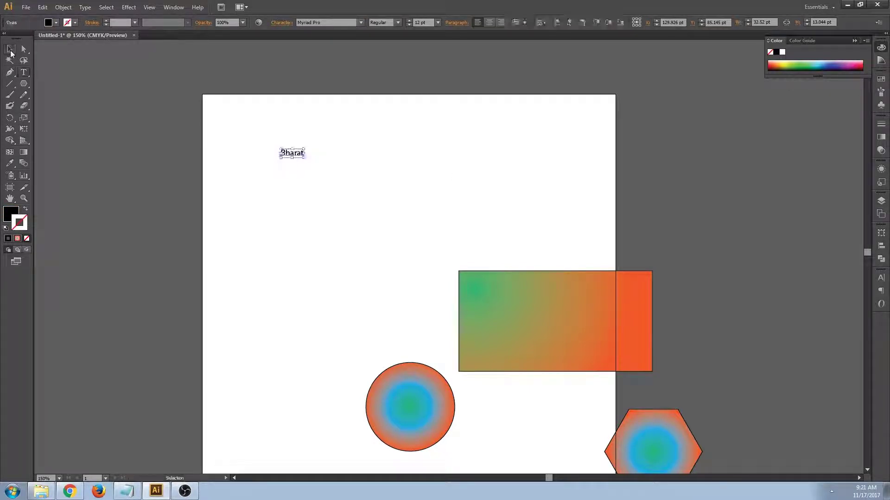
{"action": "left_click", "coordinate": [399, 22]}
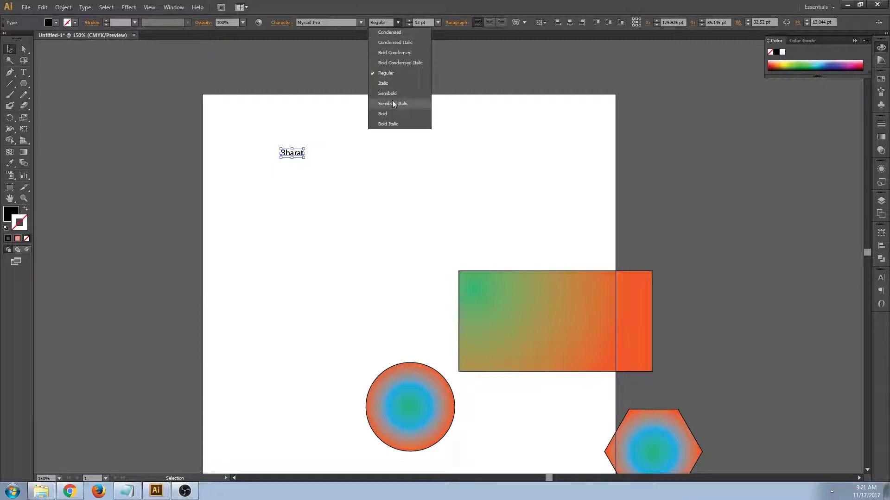
{"action": "left_click", "coordinate": [393, 116]}
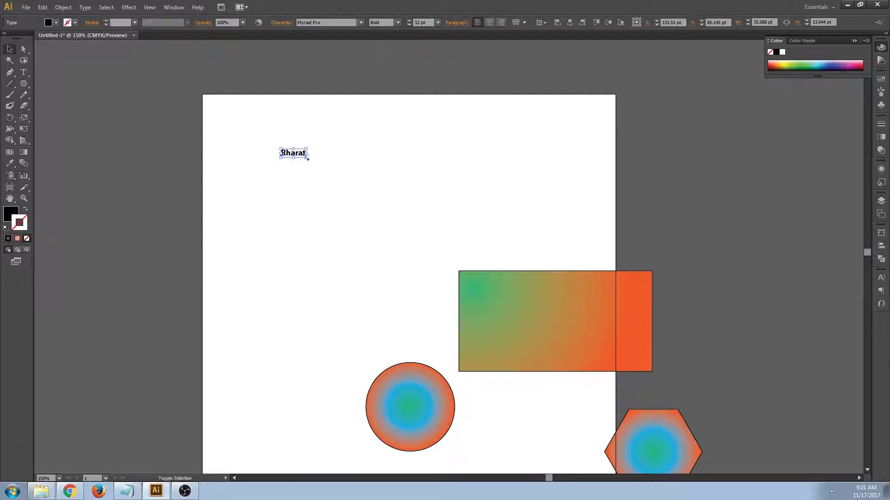
Step: Enlarge Bharat, move it to the top, and Alt-drag a duplicate just below
{"action": "left_click_drag", "start_coordinate": [305, 158], "coordinate": [523, 243]}
{"action": "left_click_drag", "start_coordinate": [445, 215], "coordinate": [445, 171]}
{"action": "left_click_drag", "start_coordinate": [528, 322], "coordinate": [624, 389]}
{"action": "left_click_drag", "start_coordinate": [403, 141], "coordinate": [407, 241], "text": "alt"}
{"action": "left_click", "coordinate": [384, 165]}
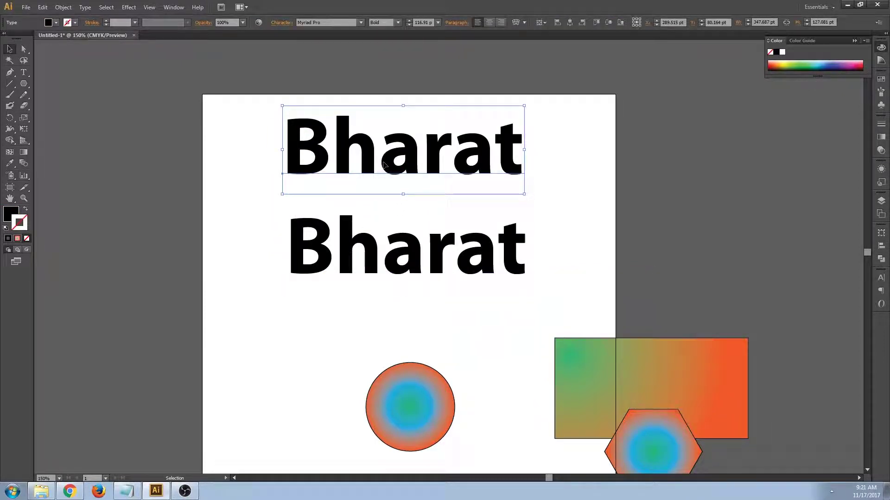
{"action": "left_click", "coordinate": [7, 212]}
Step: Apply a gradient to the upper Bharat and convert the lower Bharat to outlines
{"action": "left_click", "coordinate": [882, 138]}
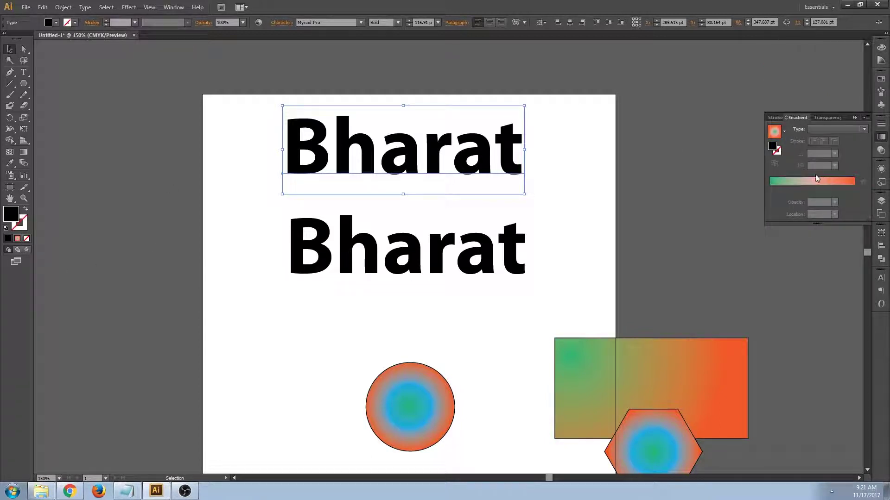
{"action": "left_click", "coordinate": [817, 181]}
{"action": "left_click", "coordinate": [438, 252]}
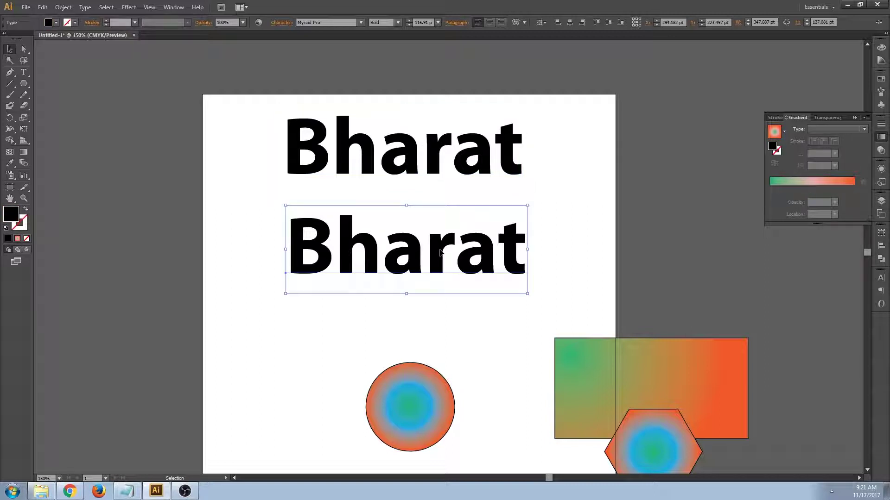
{"action": "right_click", "coordinate": [438, 251]}
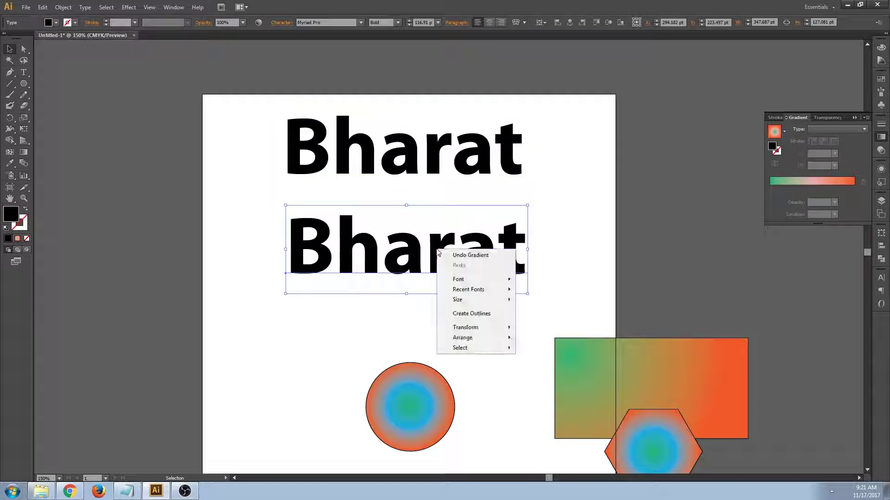
{"action": "left_click", "coordinate": [472, 314]}
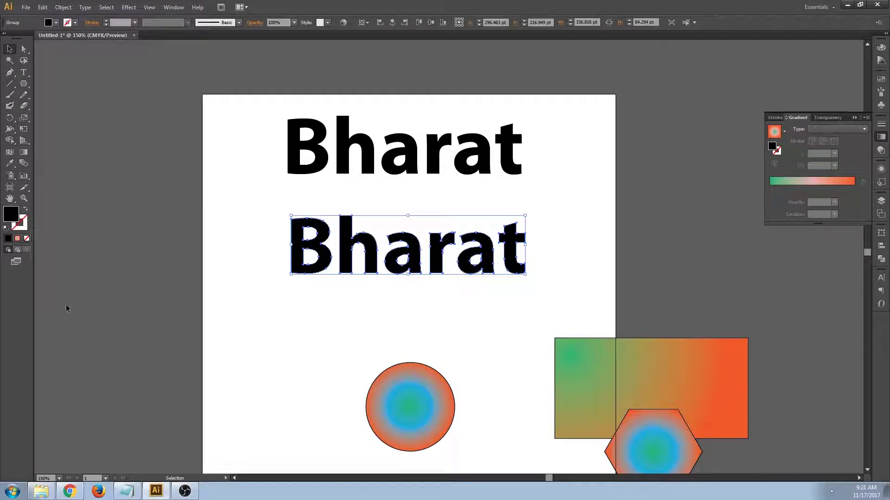
{"action": "left_click", "coordinate": [24, 152]}
Step: Apply the gradient to the whole lower Bharat group and set its type to Linear
{"action": "left_click_drag", "start_coordinate": [399, 257], "coordinate": [415, 256]}
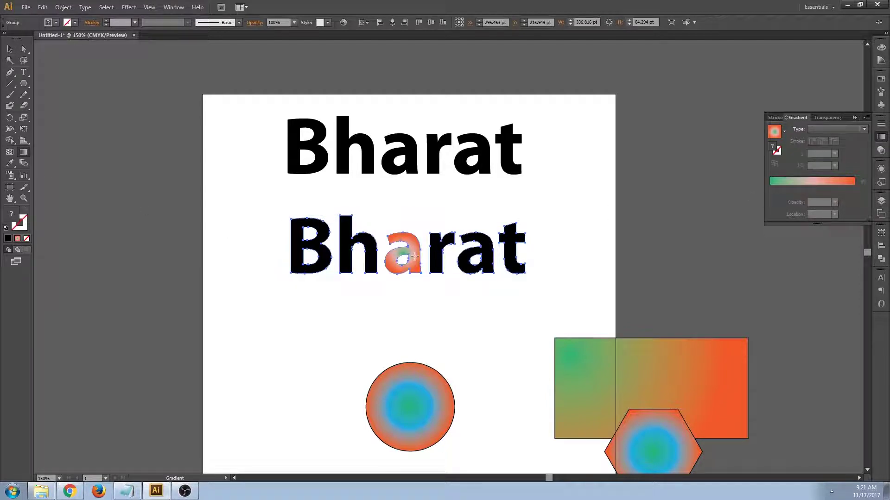
{"action": "left_click_drag", "start_coordinate": [248, 209], "coordinate": [584, 299]}
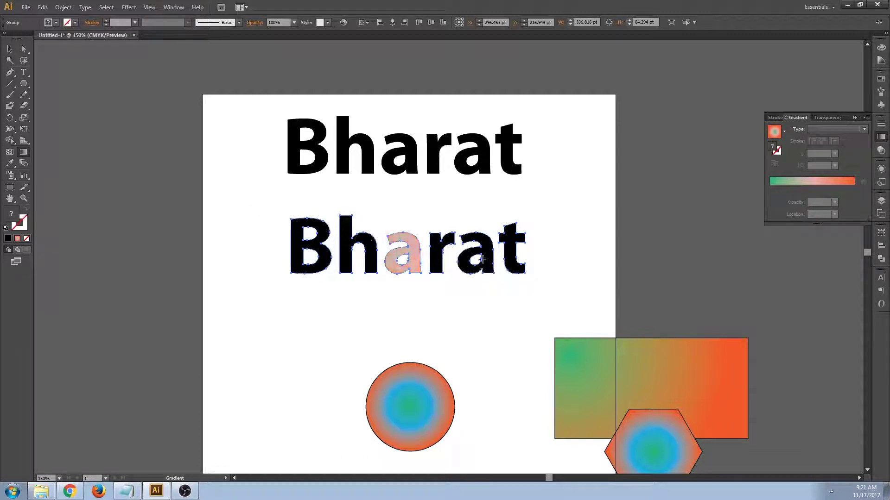
{"action": "left_click_drag", "start_coordinate": [243, 262], "coordinate": [227, 223]}
{"action": "left_click", "coordinate": [10, 49]}
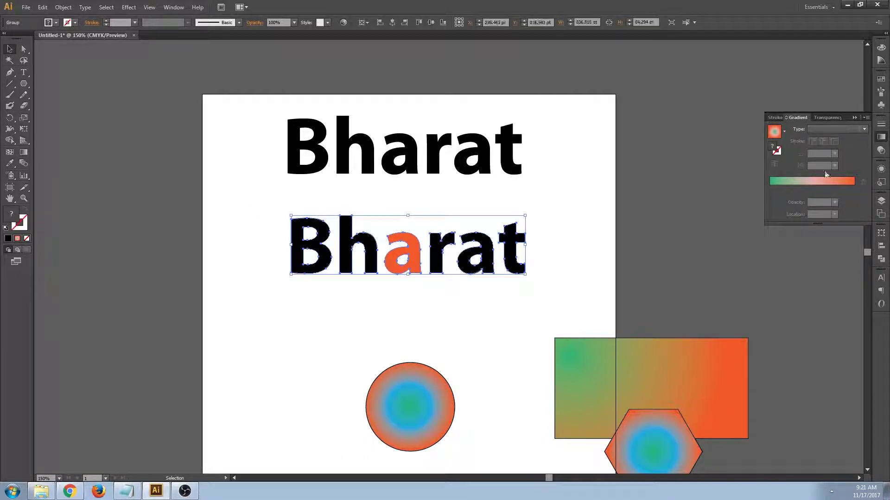
{"action": "left_click", "coordinate": [814, 185]}
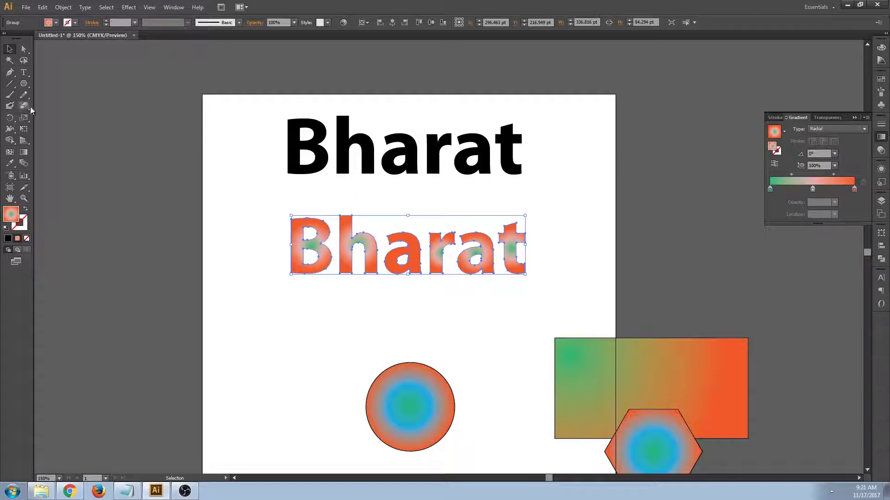
{"action": "left_click", "coordinate": [837, 129]}
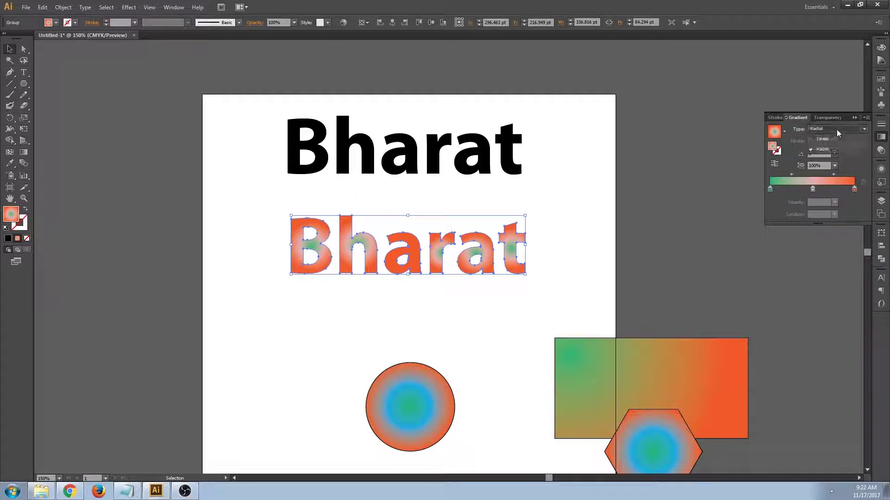
{"action": "left_click", "coordinate": [830, 136]}
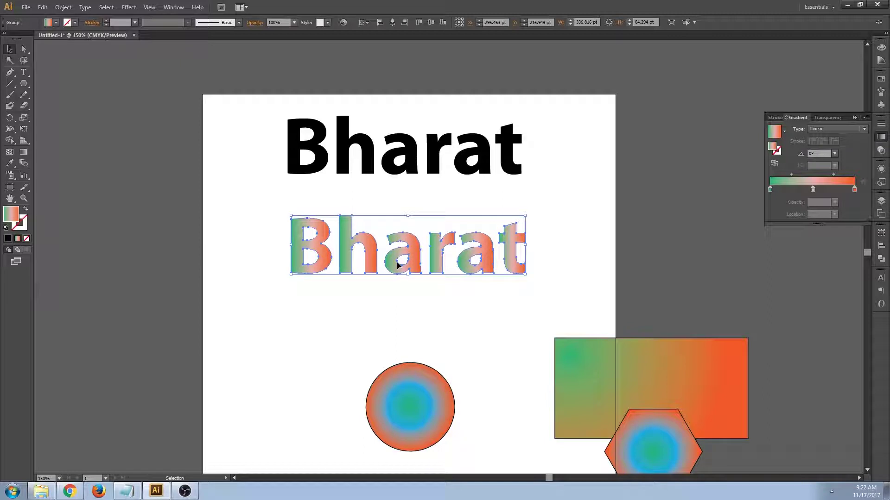
Step: Run the gradient vertically, orange on top and green below, in a narrow mid-word band
{"action": "key", "text": "g"}
{"action": "left_click_drag", "start_coordinate": [413, 276], "coordinate": [417, 221]}
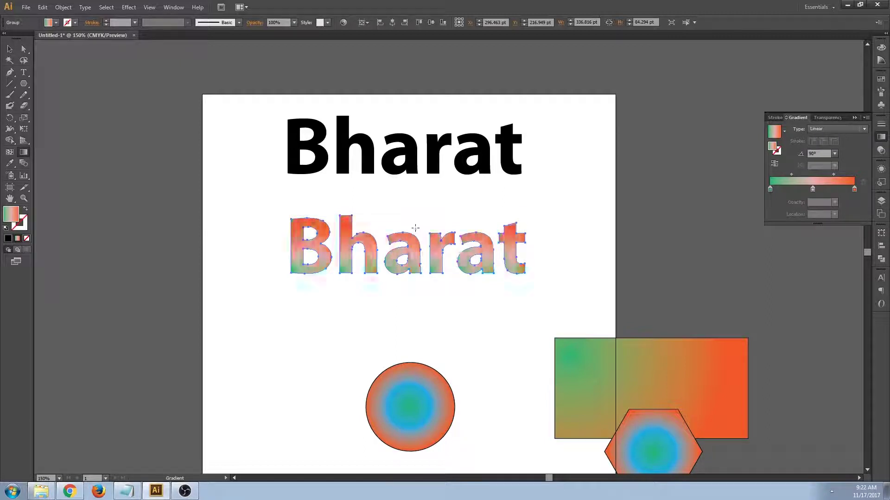
{"action": "left_click_drag", "start_coordinate": [294, 238], "coordinate": [558, 272]}
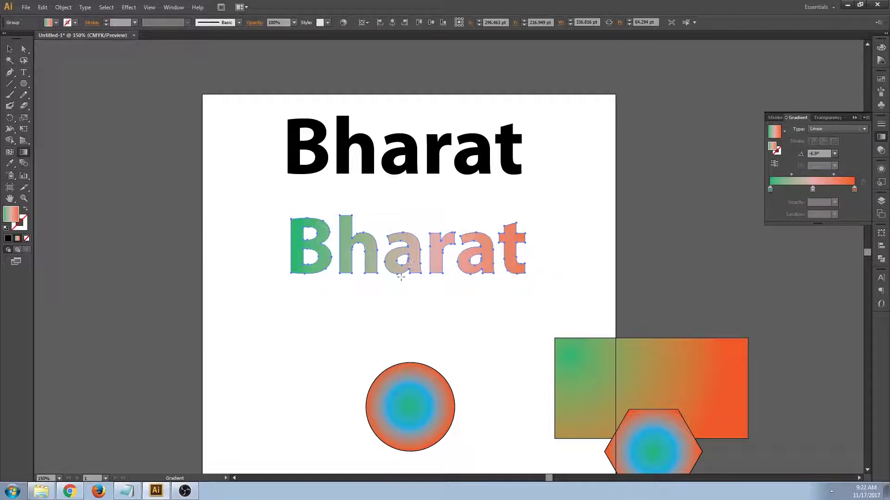
{"action": "left_click_drag", "start_coordinate": [410, 277], "coordinate": [410, 232]}
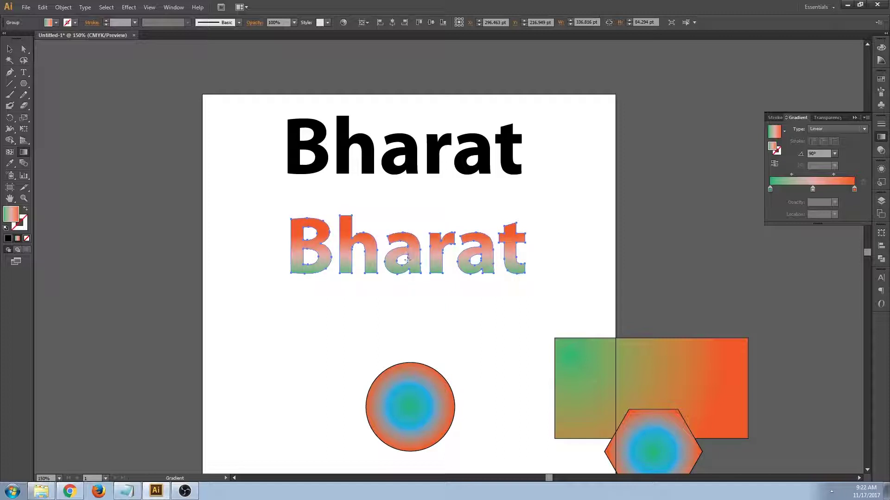
{"action": "scroll", "coordinate": [409, 251], "scroll_direction": "up", "scroll_amount": 2}
{"action": "left_click_drag", "start_coordinate": [415, 271], "coordinate": [416, 232]}
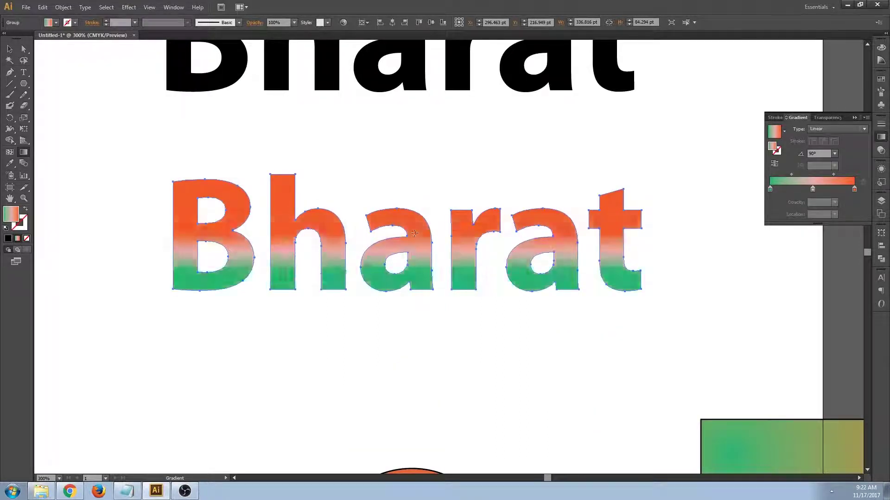
{"action": "scroll", "coordinate": [416, 241], "scroll_direction": "down", "scroll_amount": 2}
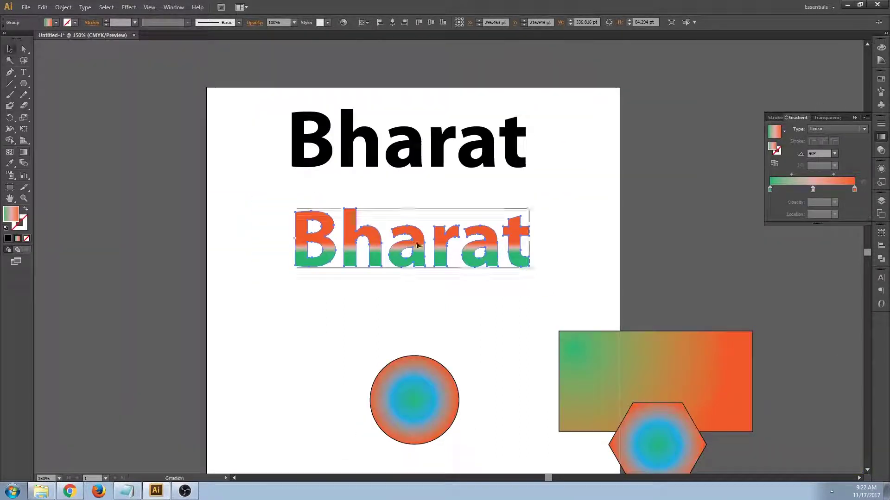
{"action": "left_click_drag", "start_coordinate": [424, 200], "coordinate": [414, 303]}
{"action": "left_click", "coordinate": [402, 260]}
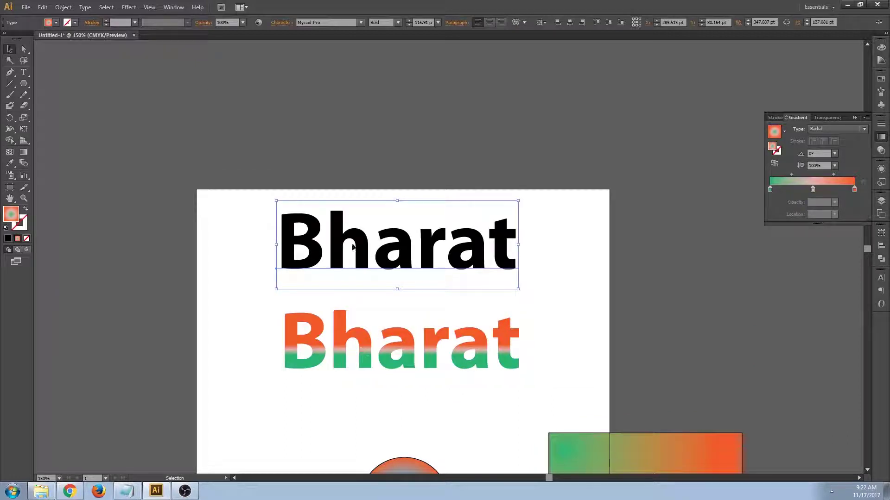
Step: Sample the lower Bharat's gradient onto the upper Bharat and convert it to outlines
{"action": "key", "text": "i"}
{"action": "left_click", "coordinate": [353, 323]}
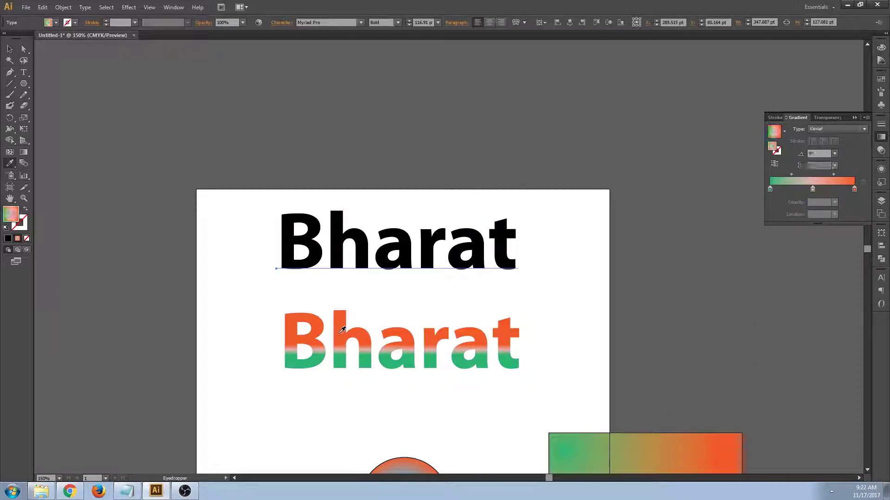
{"action": "key", "text": "v"}
{"action": "scroll", "coordinate": [367, 203], "scroll_direction": "down", "scroll_amount": 1}
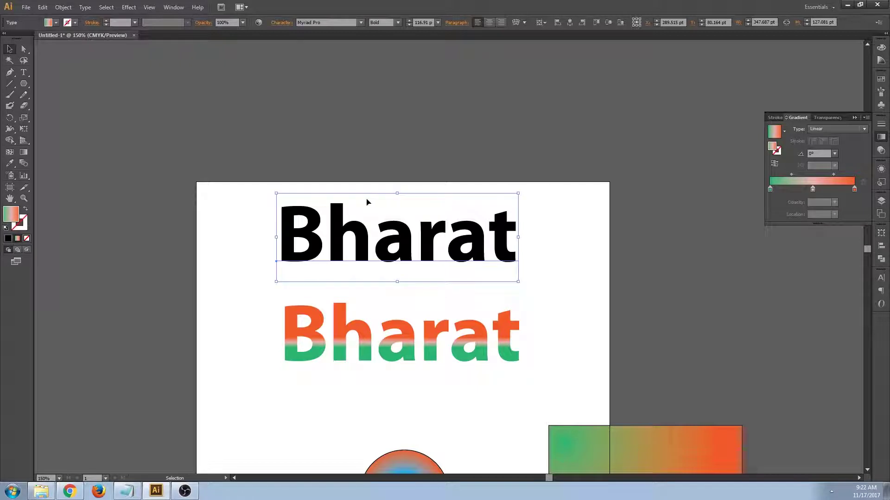
{"action": "right_click", "coordinate": [371, 230]}
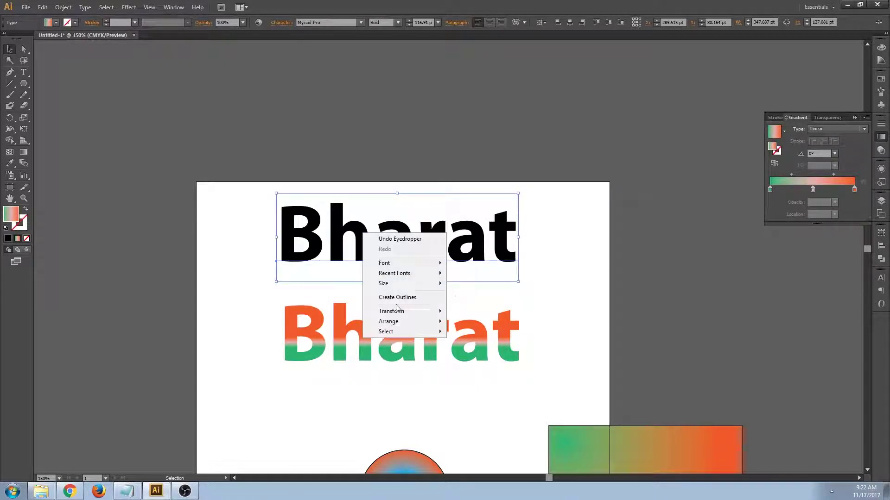
{"action": "left_click", "coordinate": [396, 294]}
Step: Recopy the gradient onto the upper Bharat, make it vertical with orange on top, then select all
{"action": "key", "text": "i"}
{"action": "left_click", "coordinate": [341, 325]}
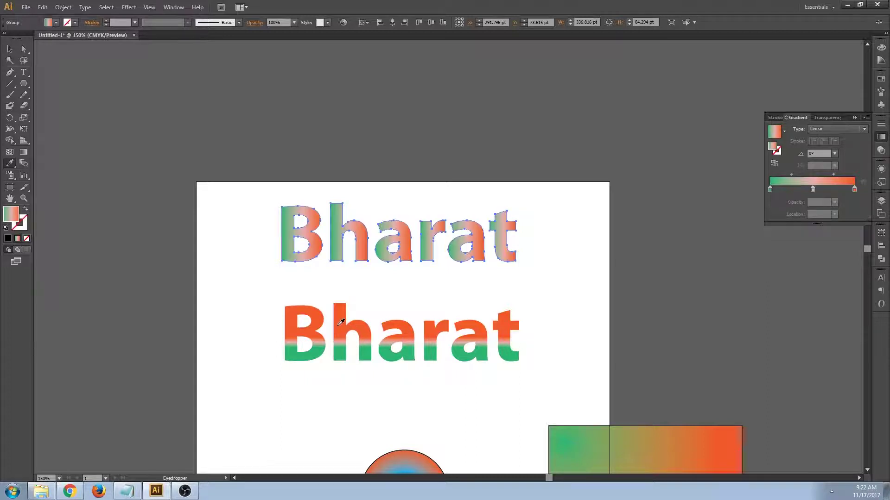
{"action": "key", "text": "v"}
{"action": "key", "text": "g"}
{"action": "left_click_drag", "start_coordinate": [411, 261], "coordinate": [411, 224]}
{"action": "key", "text": "v"}
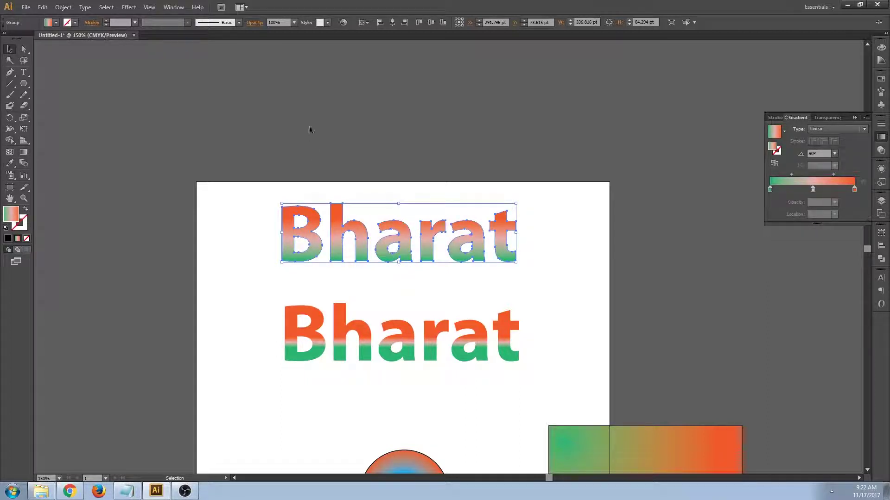
{"action": "left_click", "coordinate": [308, 129]}
{"action": "key", "text": "ctrl+minus"}
{"action": "key", "text": "ctrl+minus"}
{"action": "key", "text": "ctrl+a"}
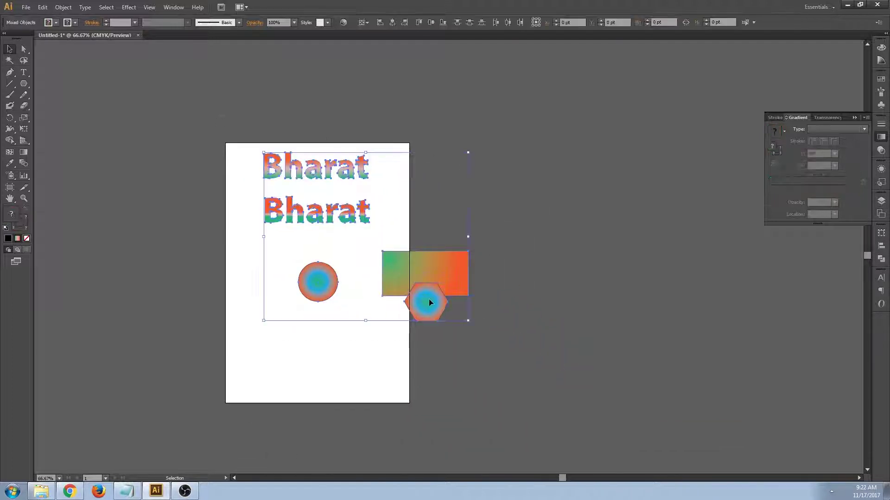
Step: Move all the artwork right of the artboard and open the Gradients swatch library list
{"action": "left_click", "coordinate": [199, 277]}
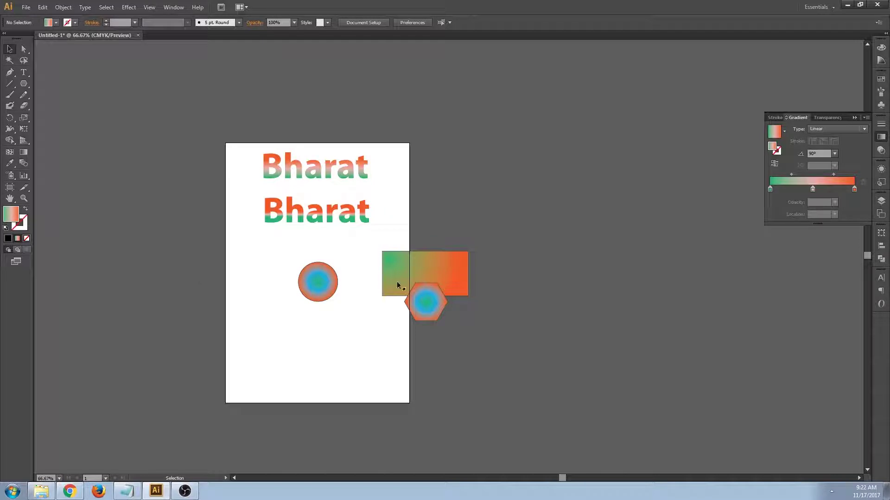
{"action": "left_click_drag", "start_coordinate": [257, 188], "coordinate": [499, 347]}
{"action": "left_click_drag", "start_coordinate": [430, 280], "coordinate": [646, 353]}
{"action": "left_click", "coordinate": [449, 141]}
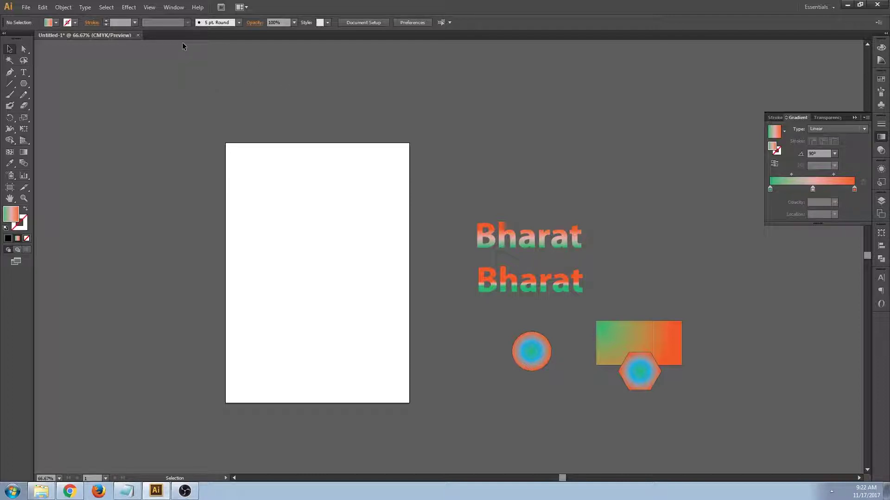
{"action": "left_click", "coordinate": [174, 8]}
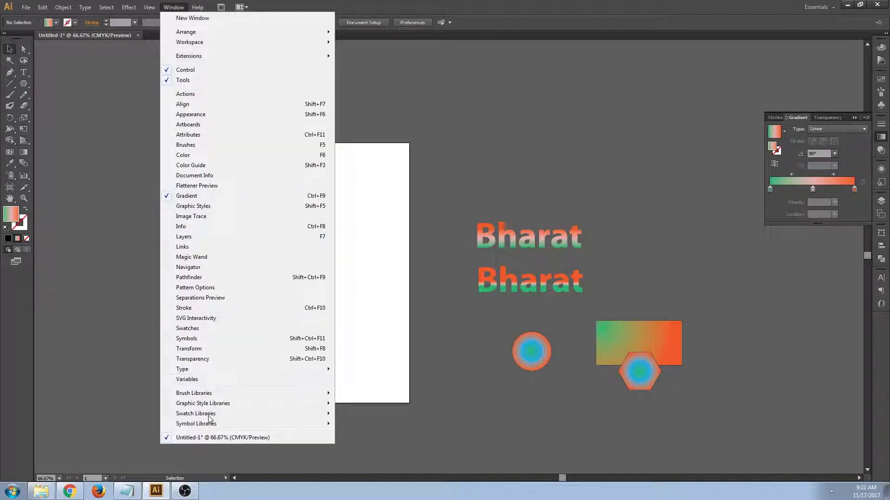
{"action": "mouse_move", "coordinate": [196, 414]}
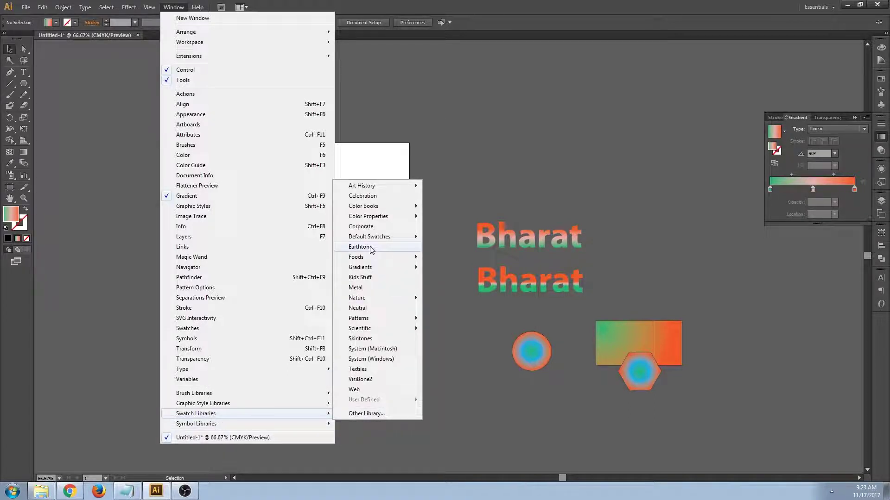
{"action": "mouse_move", "coordinate": [360, 267]}
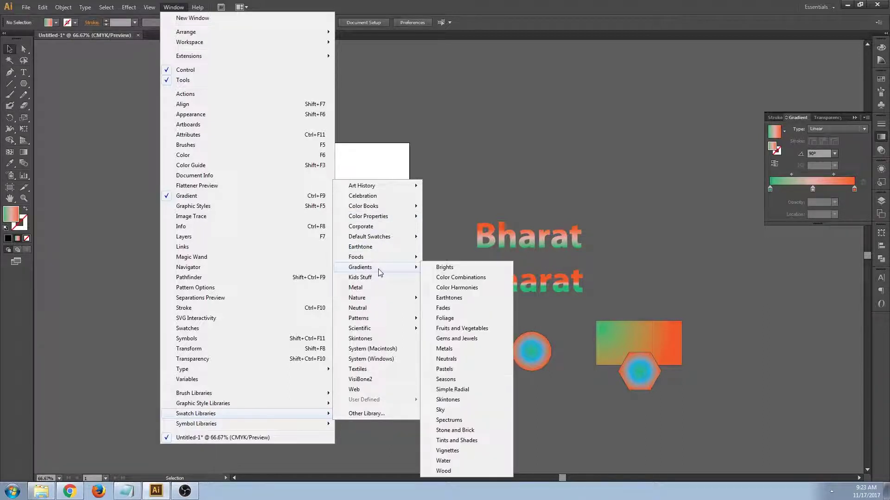
Step: Open the Brights gradient library, enlarge its panel and move it up and right
{"action": "left_click", "coordinate": [467, 268]}
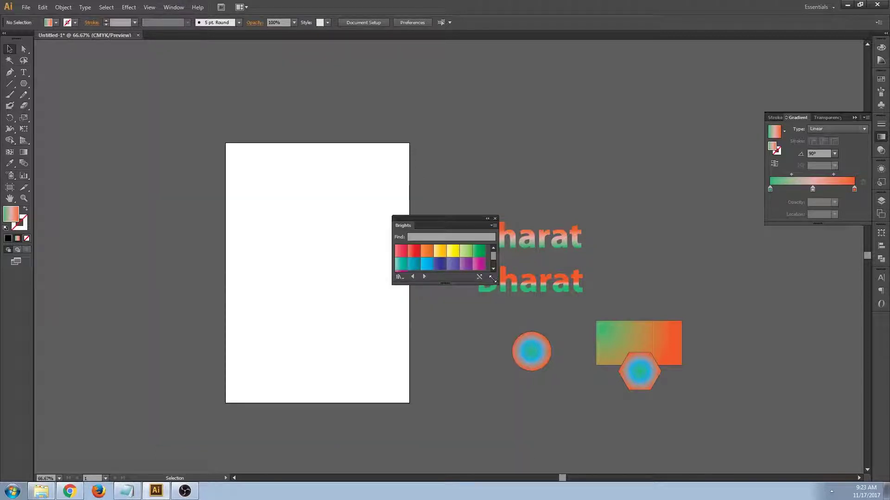
{"action": "left_click_drag", "start_coordinate": [492, 278], "coordinate": [543, 368]}
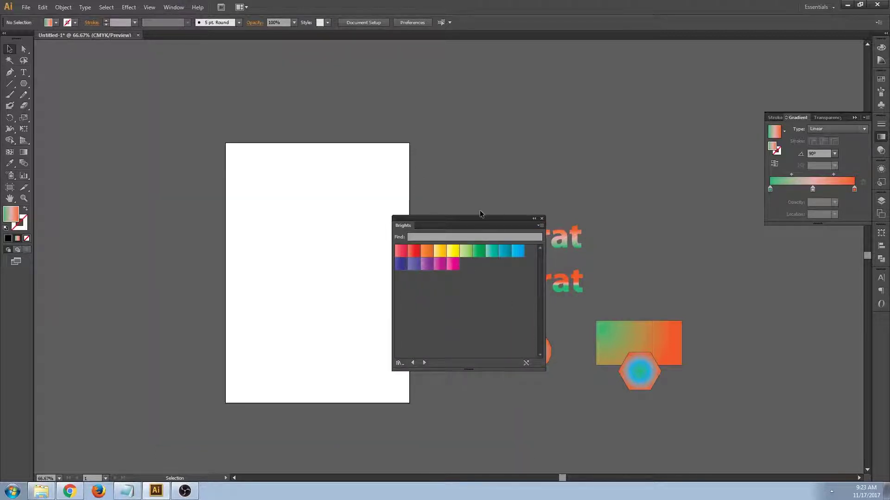
{"action": "left_click_drag", "start_coordinate": [480, 211], "coordinate": [653, 93]}
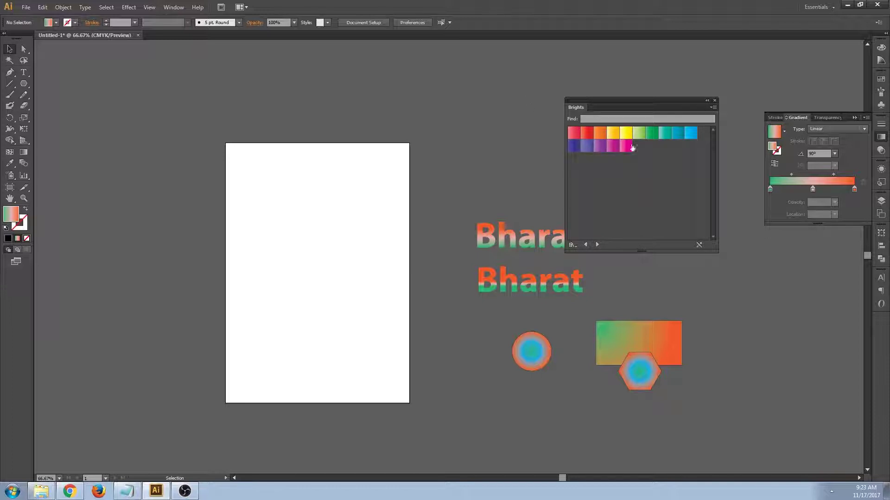
Step: Set Brights to Large Thumbnail View and drag the green-to-orange rectangle onto the artboard
{"action": "left_click", "coordinate": [713, 107]}
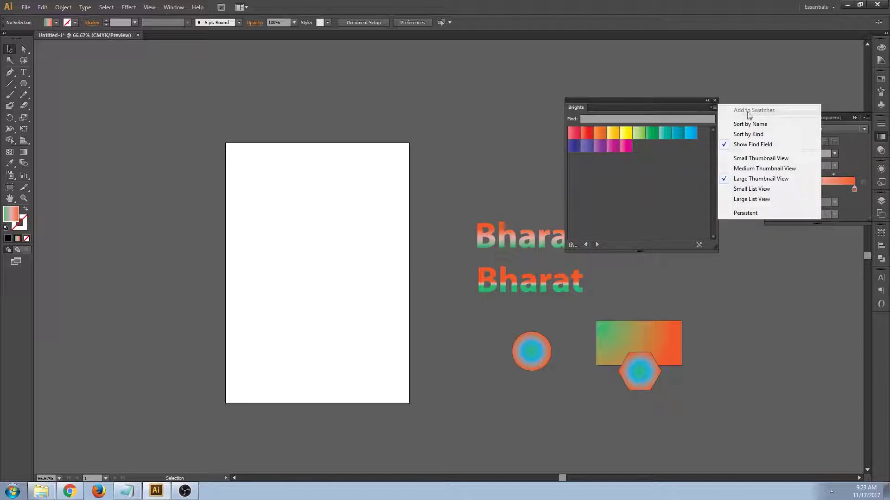
{"action": "left_click", "coordinate": [751, 159]}
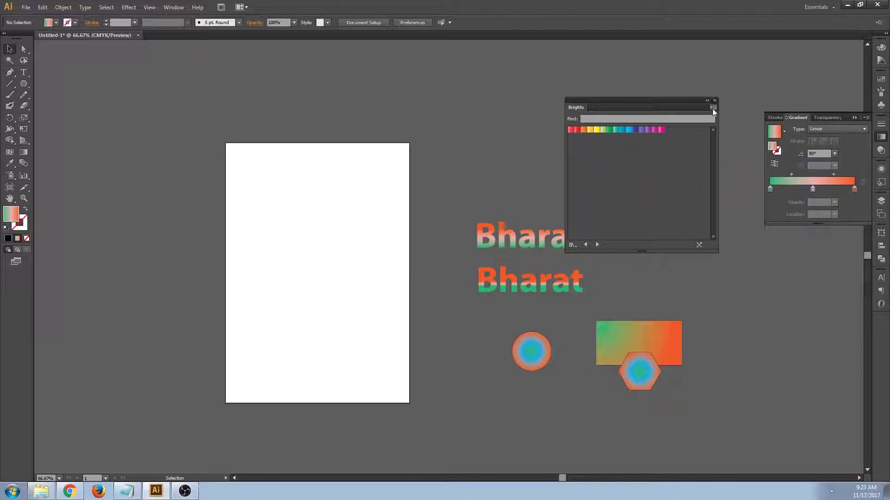
{"action": "left_click", "coordinate": [713, 109]}
{"action": "left_click", "coordinate": [741, 169]}
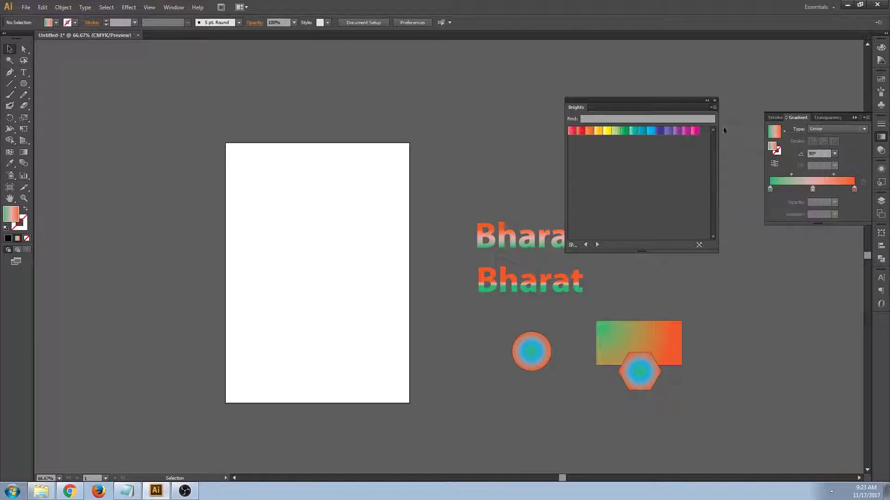
{"action": "left_click", "coordinate": [713, 108]}
{"action": "left_click", "coordinate": [733, 181]}
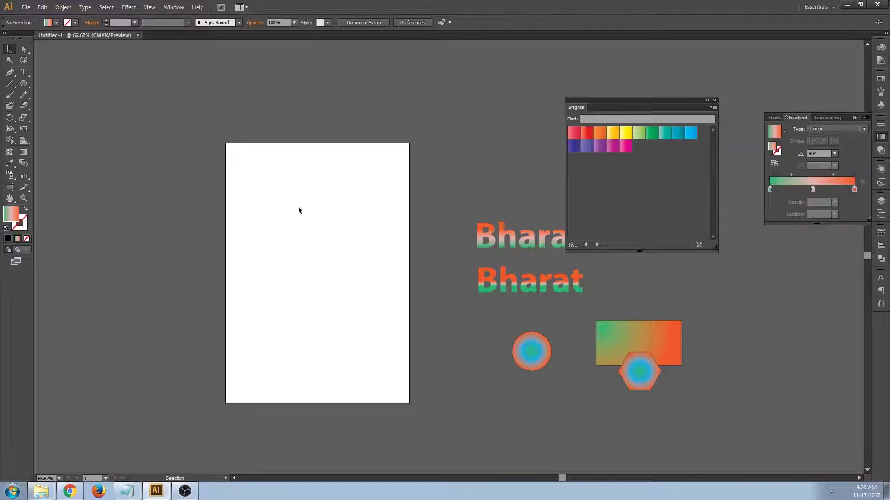
{"action": "left_click_drag", "start_coordinate": [656, 335], "coordinate": [351, 214]}
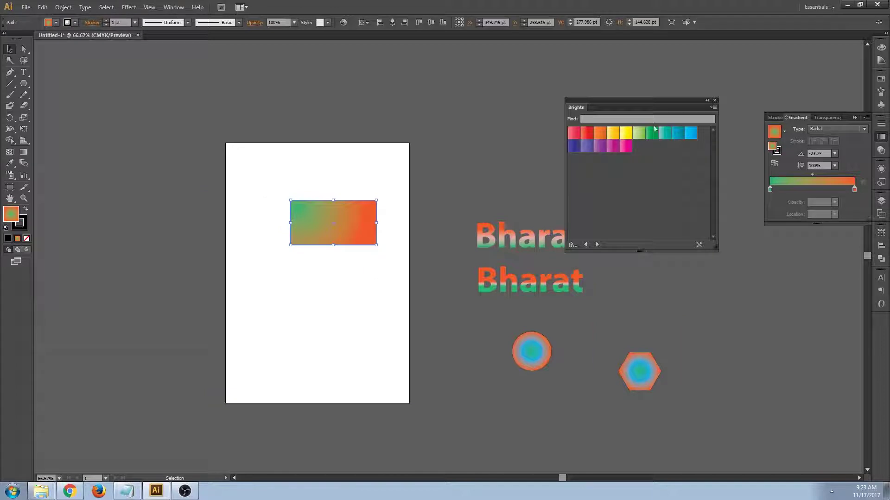
Step: Zoom in on the rectangle, reposition it, and try orange, yellow-orange and green Brights gradients
{"action": "left_click", "coordinate": [606, 137]}
{"action": "left_click", "coordinate": [287, 167]}
{"action": "key", "text": "z"}
{"action": "left_click_drag", "start_coordinate": [476, 309], "coordinate": [214, 136]}
{"action": "key", "text": "v"}
{"action": "left_click_drag", "start_coordinate": [371, 243], "coordinate": [308, 192]}
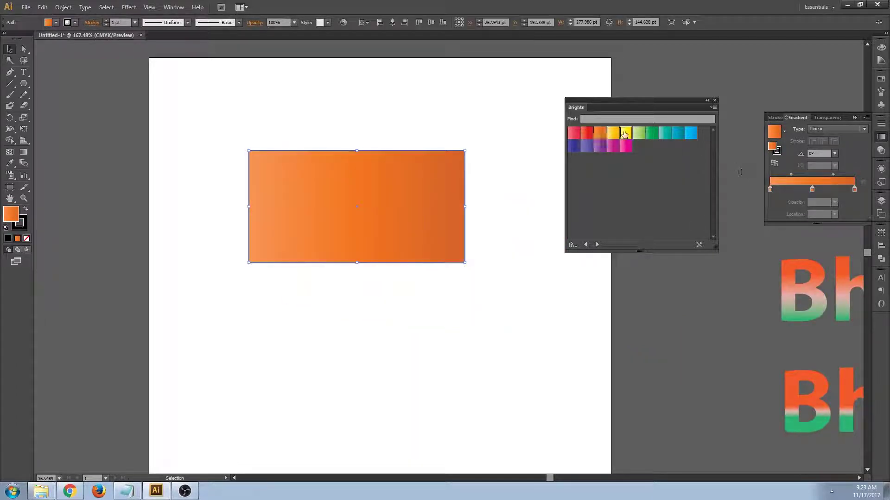
{"action": "left_click", "coordinate": [613, 135]}
{"action": "left_click", "coordinate": [625, 146]}
{"action": "left_click", "coordinate": [651, 133]}
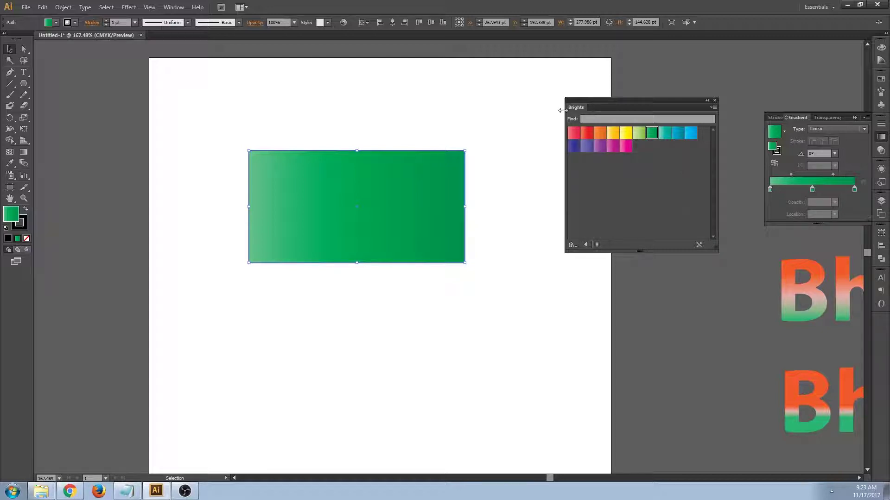
Step: Try Color Combinations gradients, then the yellow-red-orange Color Harmonies gradient on the rectangle
{"action": "left_click", "coordinate": [597, 244]}
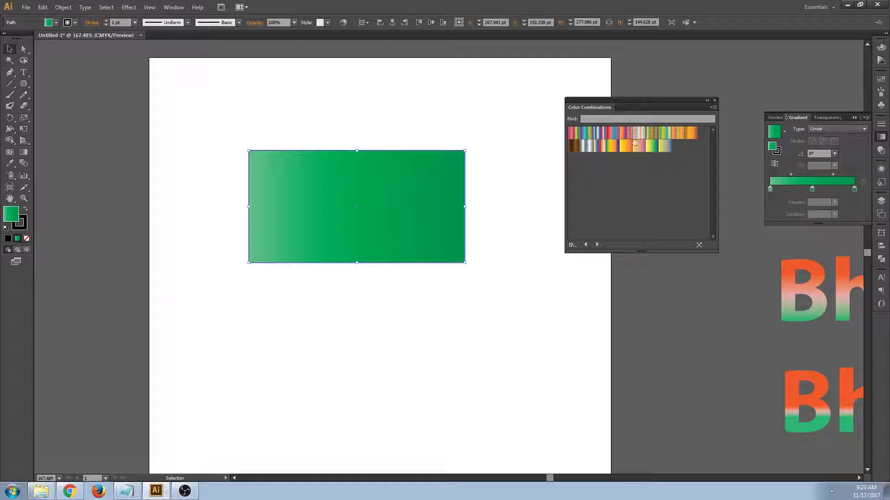
{"action": "left_click", "coordinate": [574, 148]}
{"action": "left_click", "coordinate": [612, 133]}
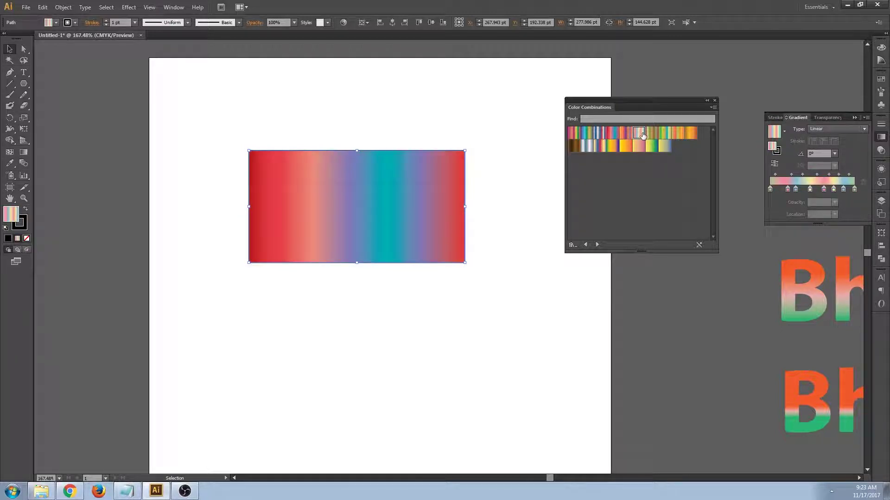
{"action": "left_click", "coordinate": [663, 134]}
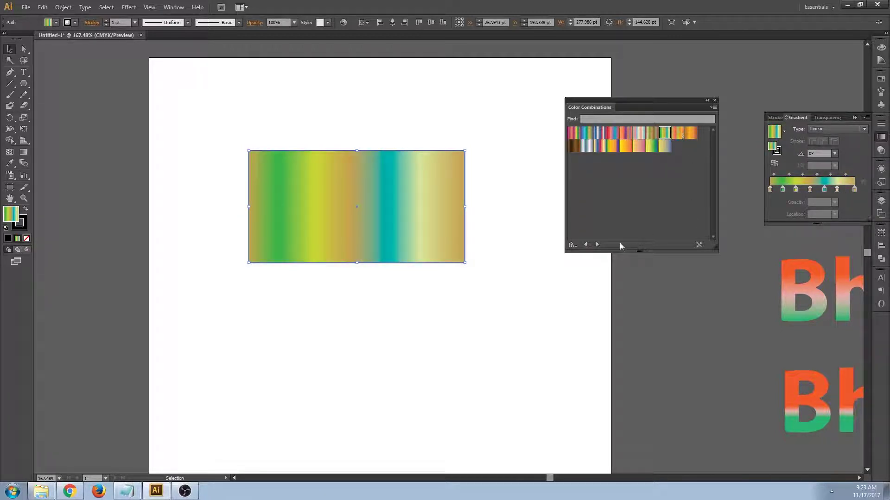
{"action": "left_click", "coordinate": [597, 244]}
{"action": "left_click", "coordinate": [626, 146]}
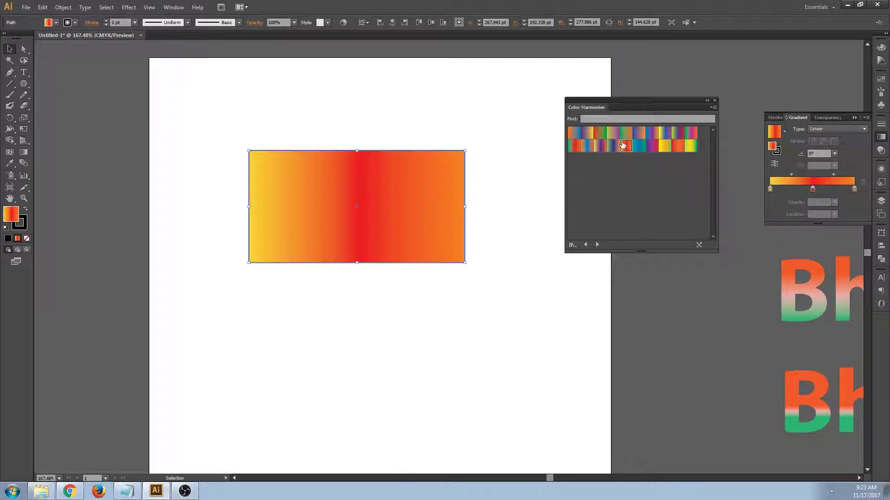
Step: Browse Earthtones, Fades and Foliage, then apply the dark red radial Earthtones gradient
{"action": "left_click", "coordinate": [597, 244]}
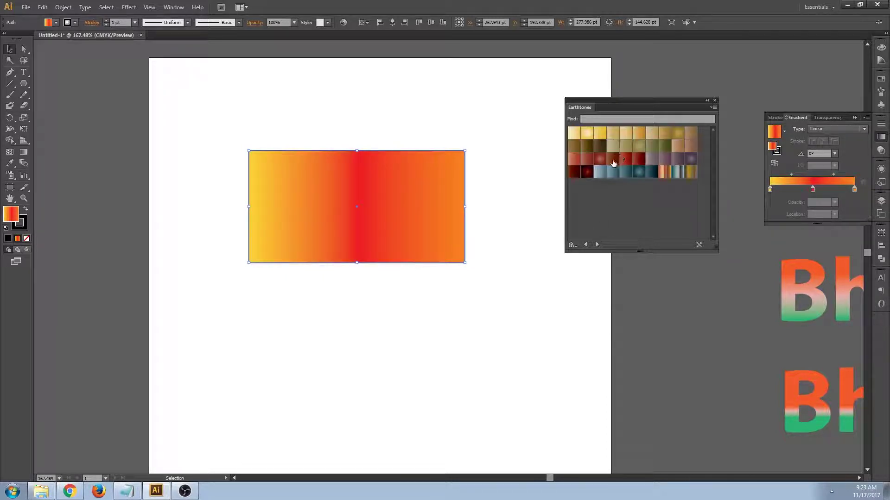
{"action": "left_click", "coordinate": [600, 158]}
{"action": "left_click", "coordinate": [597, 245]}
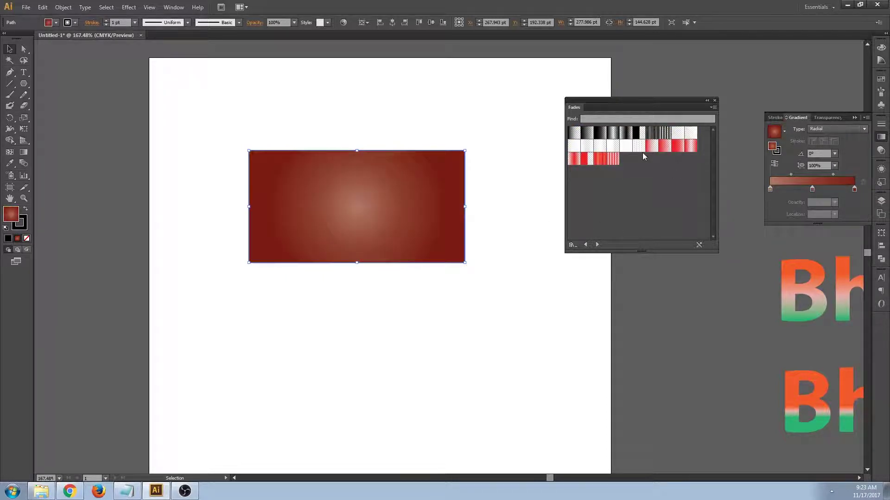
{"action": "left_click", "coordinate": [597, 245]}
{"action": "left_click", "coordinate": [600, 133]}
{"action": "left_click", "coordinate": [585, 245]}
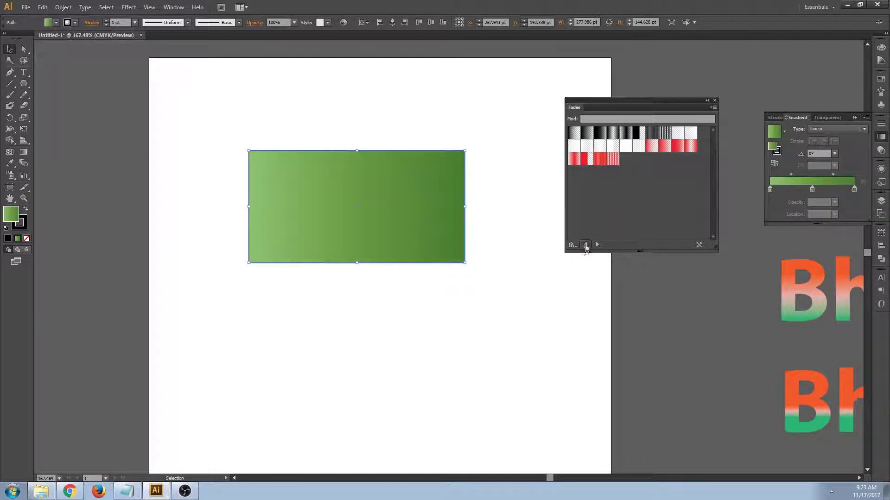
{"action": "left_click", "coordinate": [586, 173]}
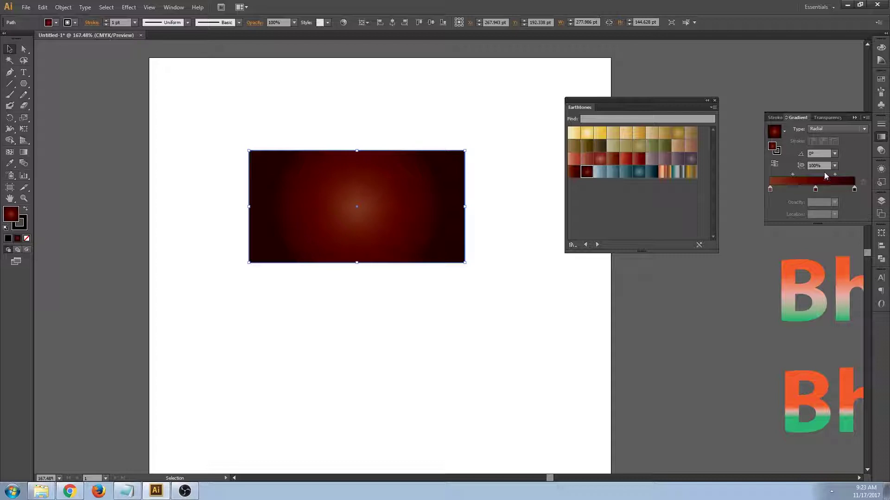
Step: Change the gradient's centre stop to bright yellow using the CMYK colour sliders
{"action": "double_click", "coordinate": [770, 190]}
{"action": "left_click", "coordinate": [825, 218]}
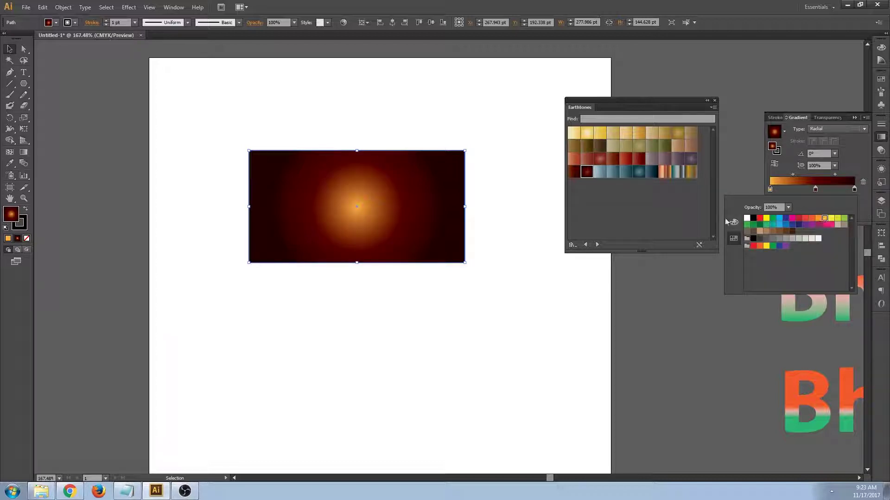
{"action": "left_click", "coordinate": [733, 222]}
{"action": "mouse_move", "coordinate": [793, 240]}
{"action": "left_mouse_down"}
{"action": "mouse_move", "coordinate": [802, 236]}
{"action": "mouse_move", "coordinate": [792, 260]}
{"action": "left_mouse_up"}
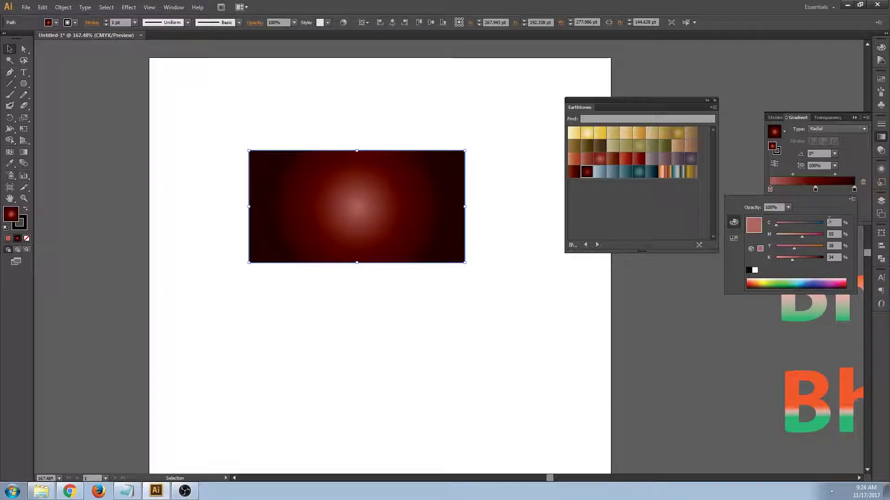
{"action": "left_click", "coordinate": [830, 222]}
{"action": "left_click", "coordinate": [833, 234]}
{"action": "left_click", "coordinate": [836, 257]}
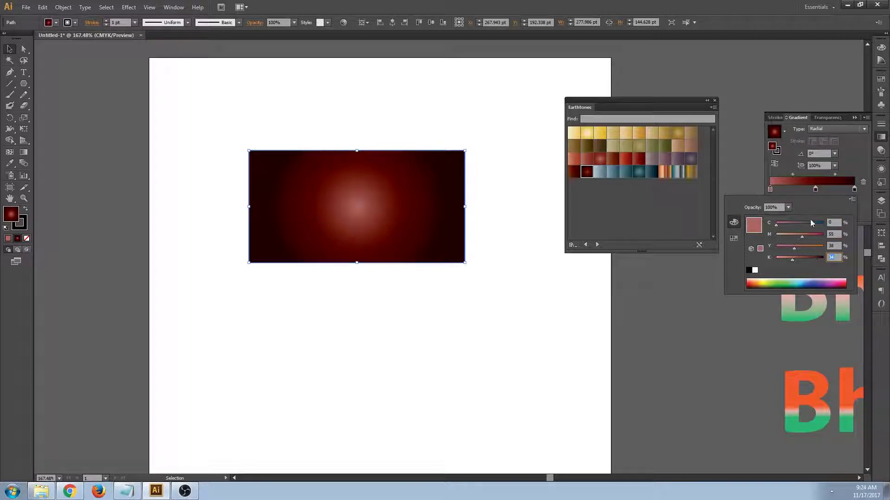
{"action": "left_click", "coordinate": [761, 280]}
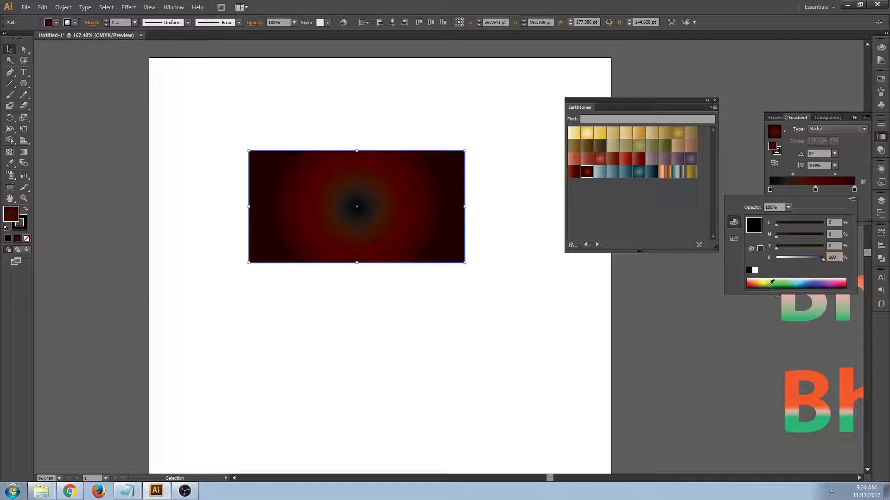
{"action": "left_click", "coordinate": [763, 280]}
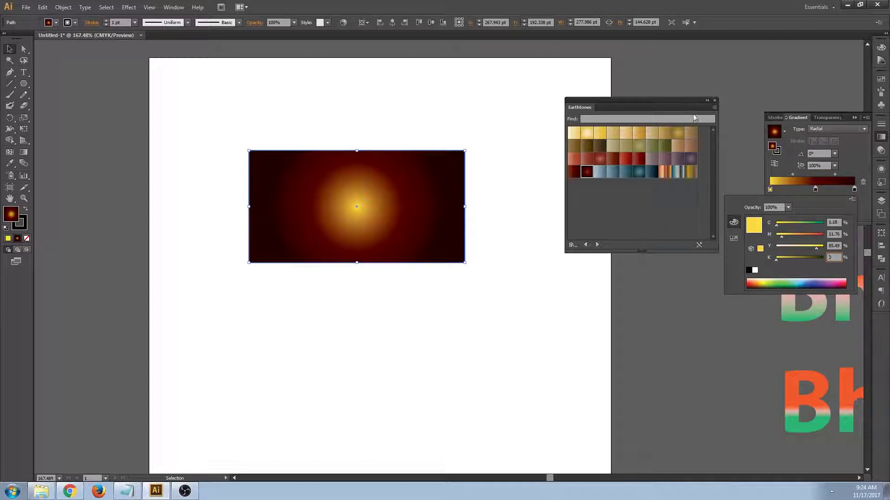
Step: Close the stop colour picker, deselect the rectangle, and close the Metals gradient library
{"action": "left_click", "coordinate": [599, 250]}
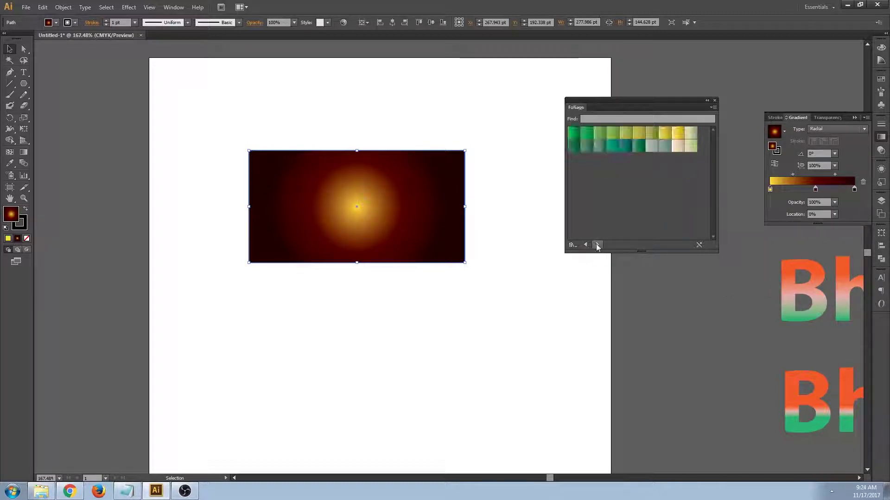
{"action": "left_click", "coordinate": [597, 246]}
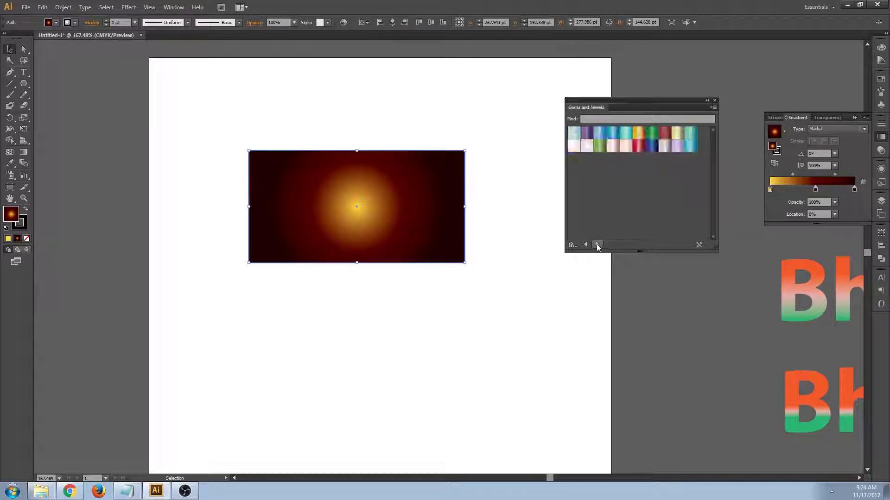
{"action": "left_click", "coordinate": [596, 245]}
{"action": "left_click", "coordinate": [585, 245]}
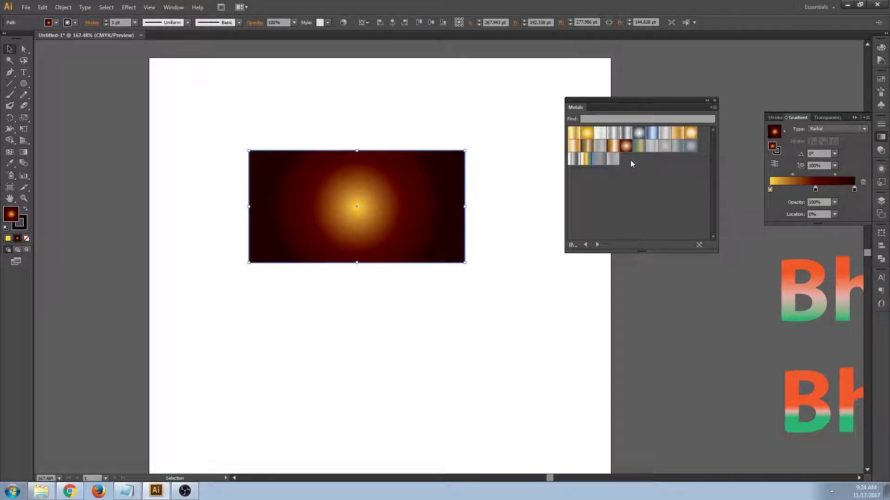
{"action": "left_click", "coordinate": [547, 146]}
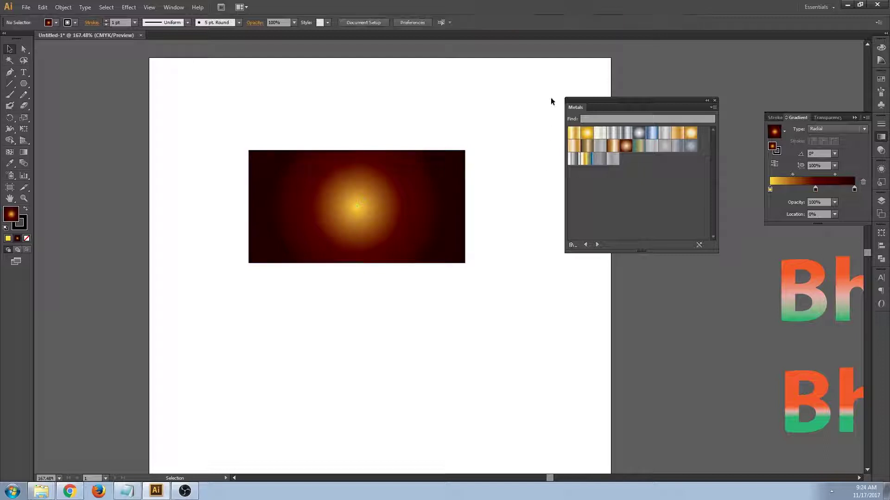
{"action": "left_click", "coordinate": [714, 100]}
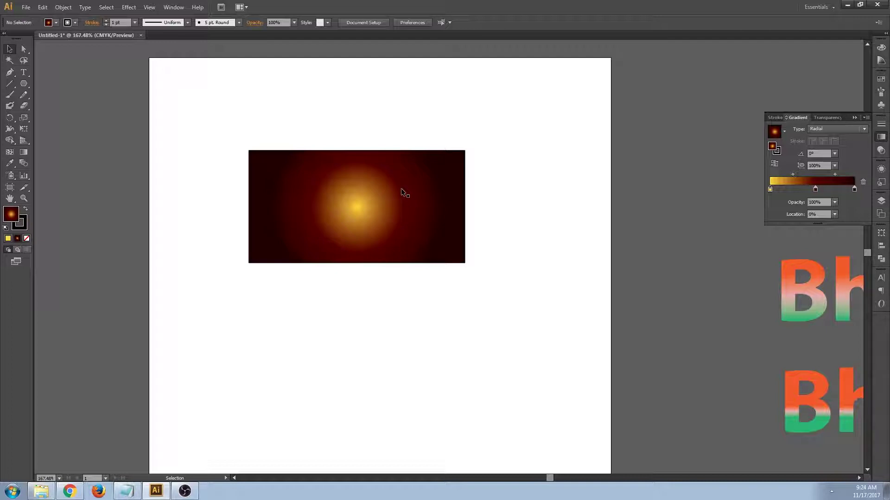
Step: Close the Gradient panel and scroll the view back around the artboard
{"action": "left_click", "coordinate": [833, 124]}
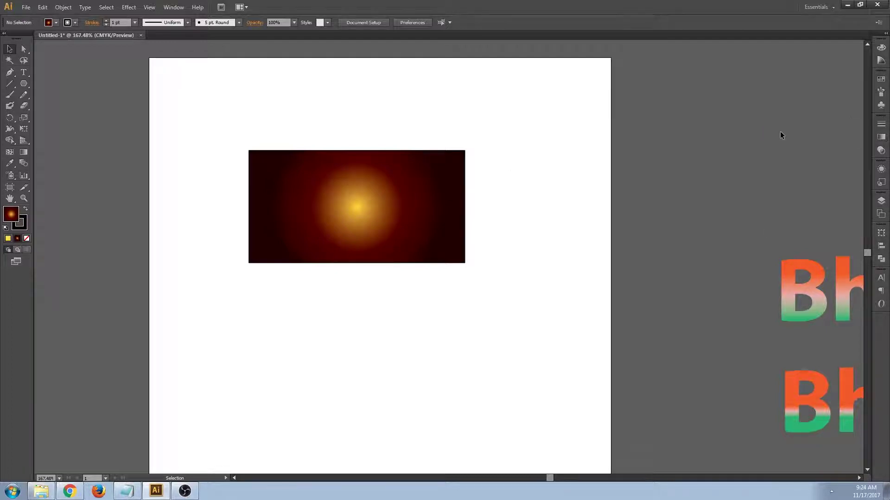
{"action": "scroll", "coordinate": [574, 197], "scroll_direction": "down", "scroll_amount": 1}
{"action": "scroll", "coordinate": [533, 196], "scroll_direction": "right", "scroll_amount": 3}
{"action": "scroll", "coordinate": [513, 198], "scroll_direction": "right", "scroll_amount": 3}
{"action": "scroll", "coordinate": [514, 198], "scroll_direction": "down", "scroll_amount": 1}
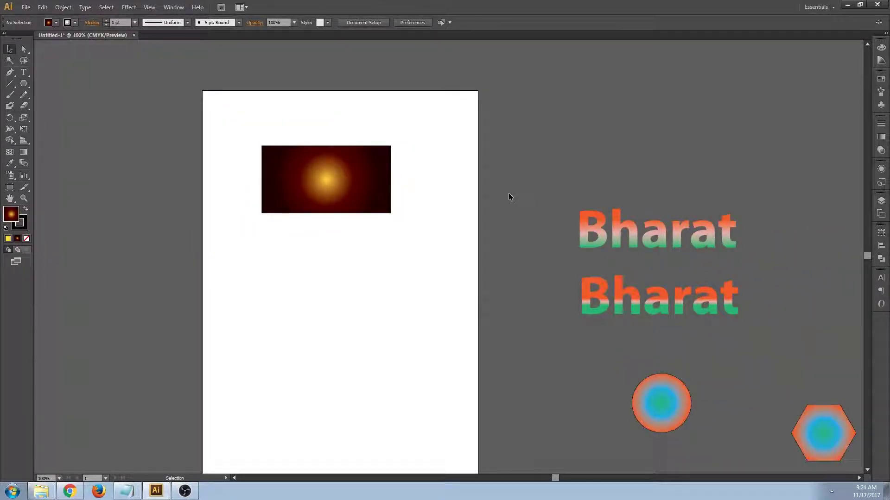